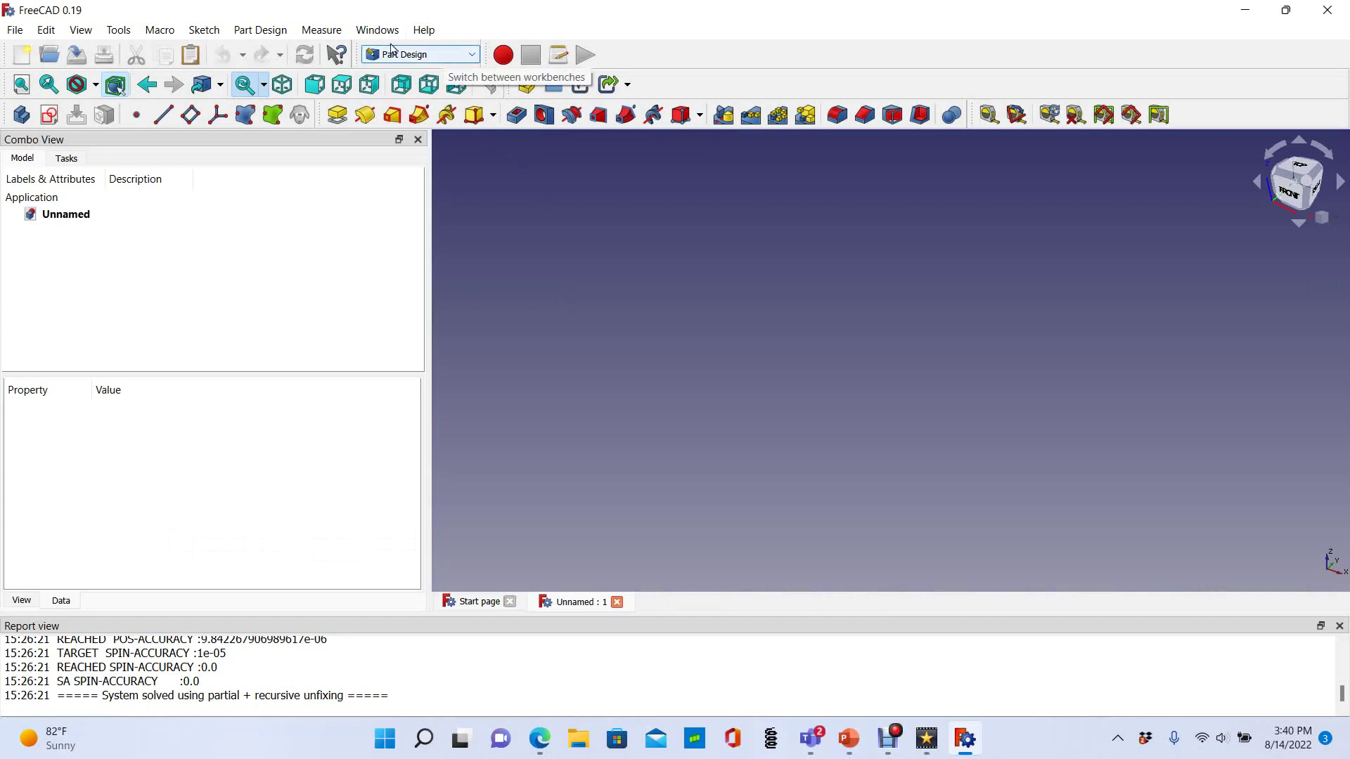
Create a sketch on the XZ_Plane and draw a rectangle in it.
click(50, 115)
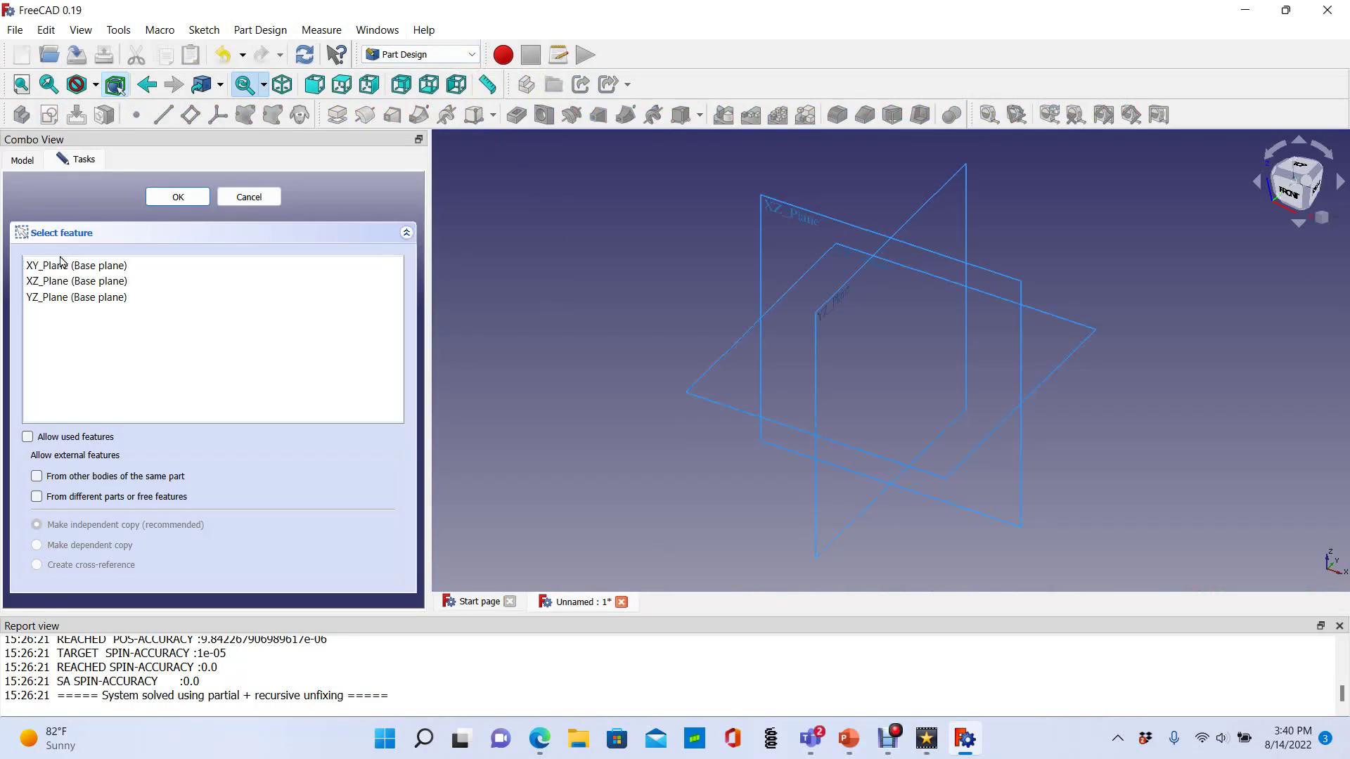
click(62, 283)
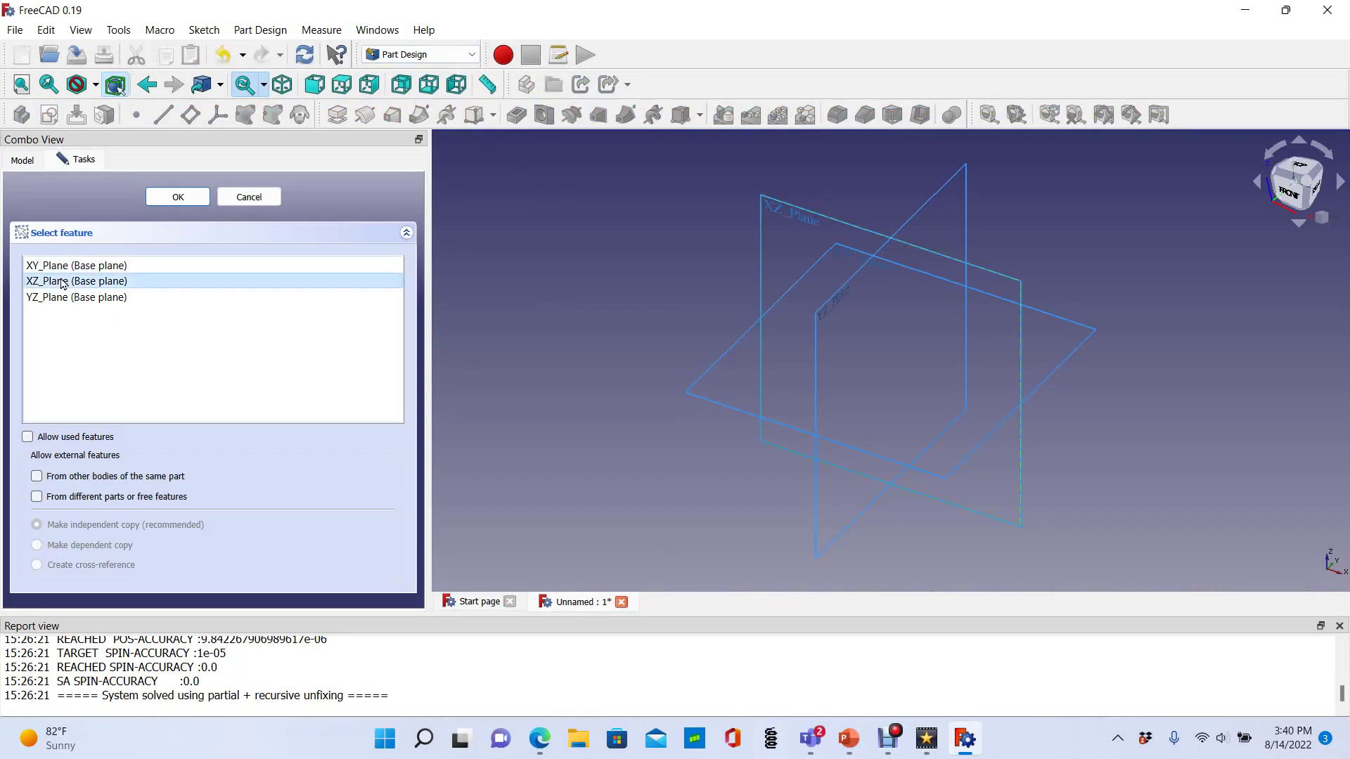
click(180, 198)
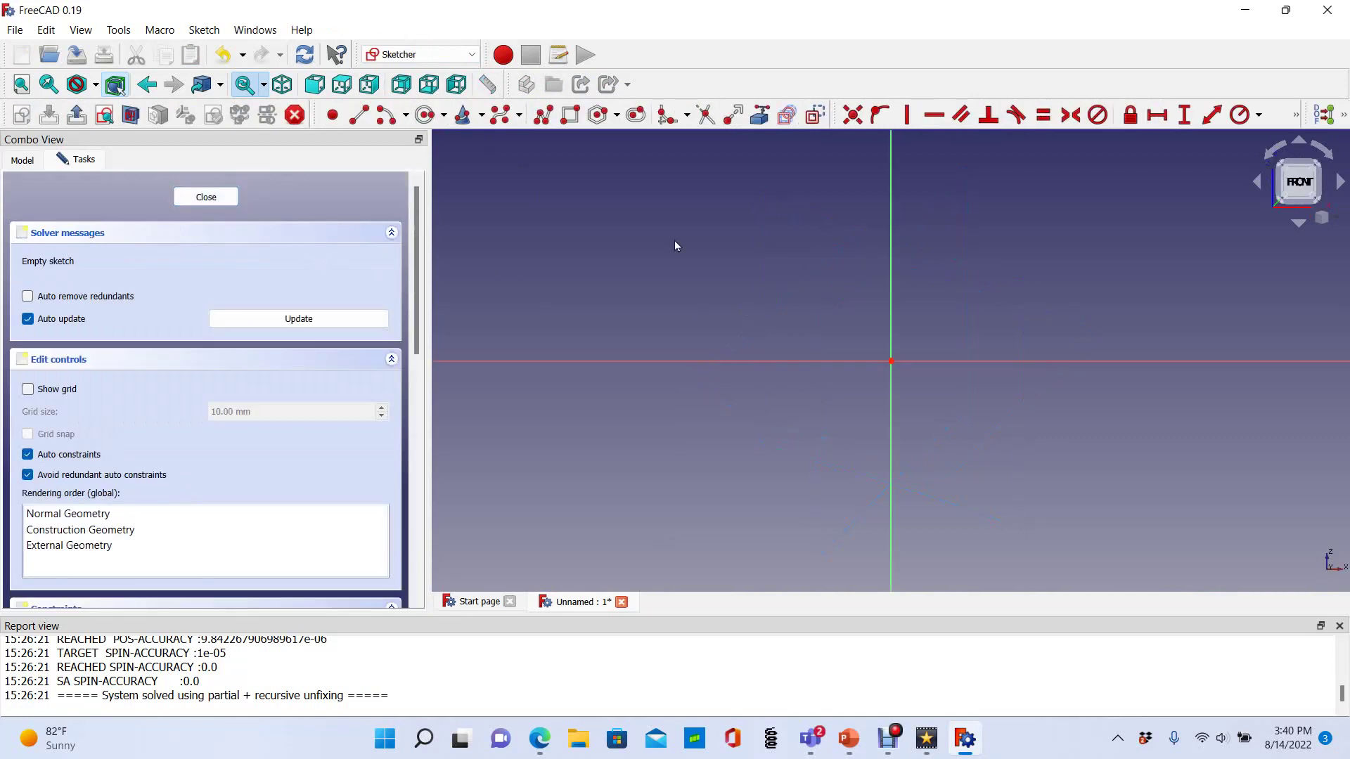
click(571, 115)
click(795, 274)
click(1003, 492)
Constrain the top edge to 50 mm wide and 50 mm horizontally from the origin.
click(1156, 114)
click(914, 273)
text(50)
key(Return)
click(1010, 271)
text(50)
key(Return)
Constrain the right edge to 50 mm tall and the top-right corner 50 mm high.
click(1184, 114)
click(1121, 268)
text(50)
key(Return)
click(1121, 267)
text(50)
key(Return)
scroll(1139, 214, up, 3)
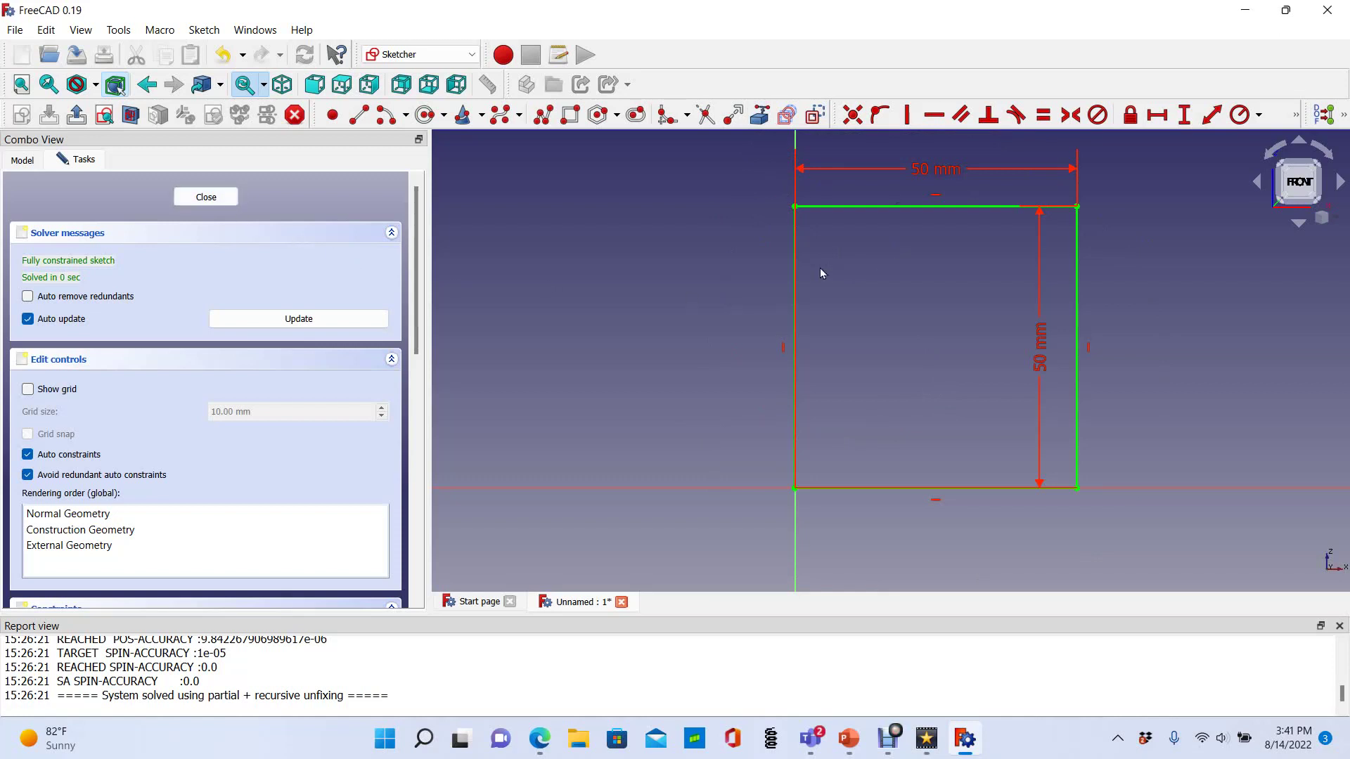
Close the square sketch and pad it 50 mm into a cube.
click(207, 198)
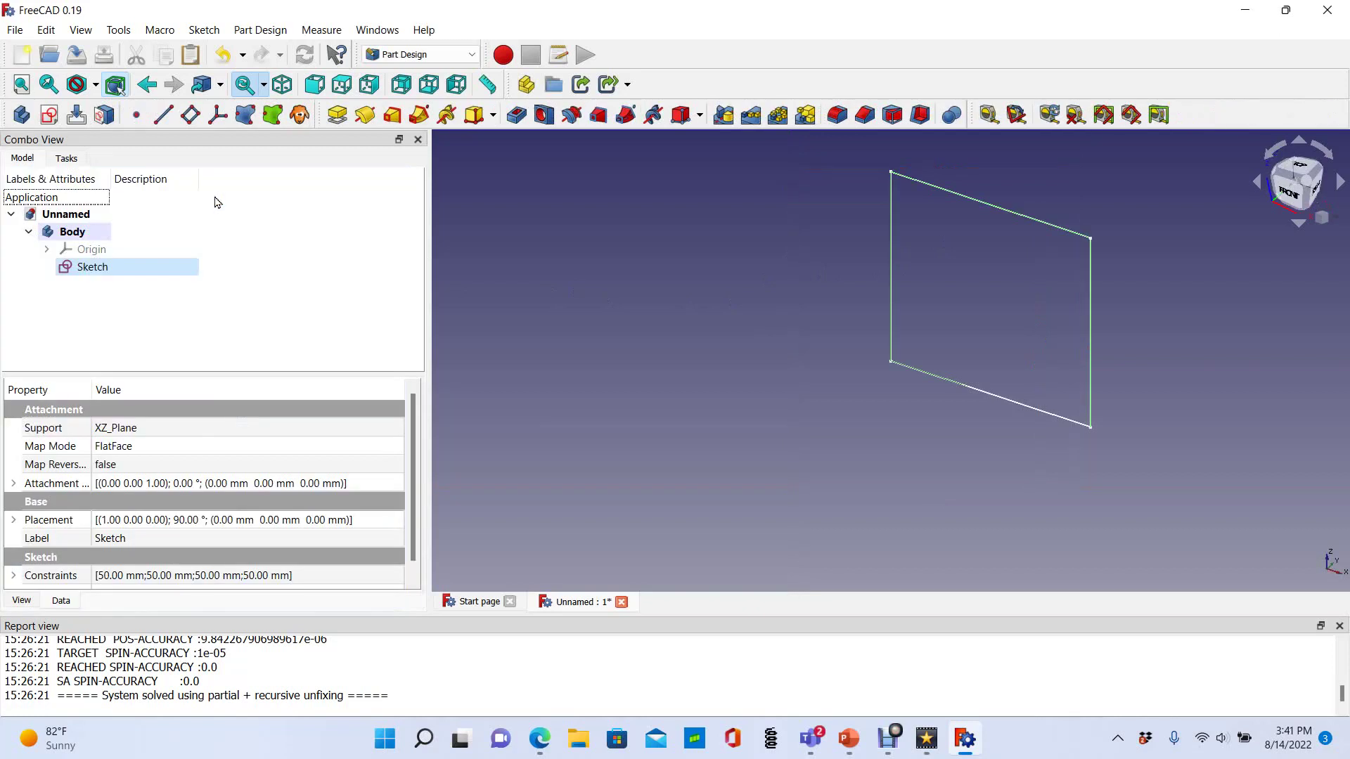
click(337, 115)
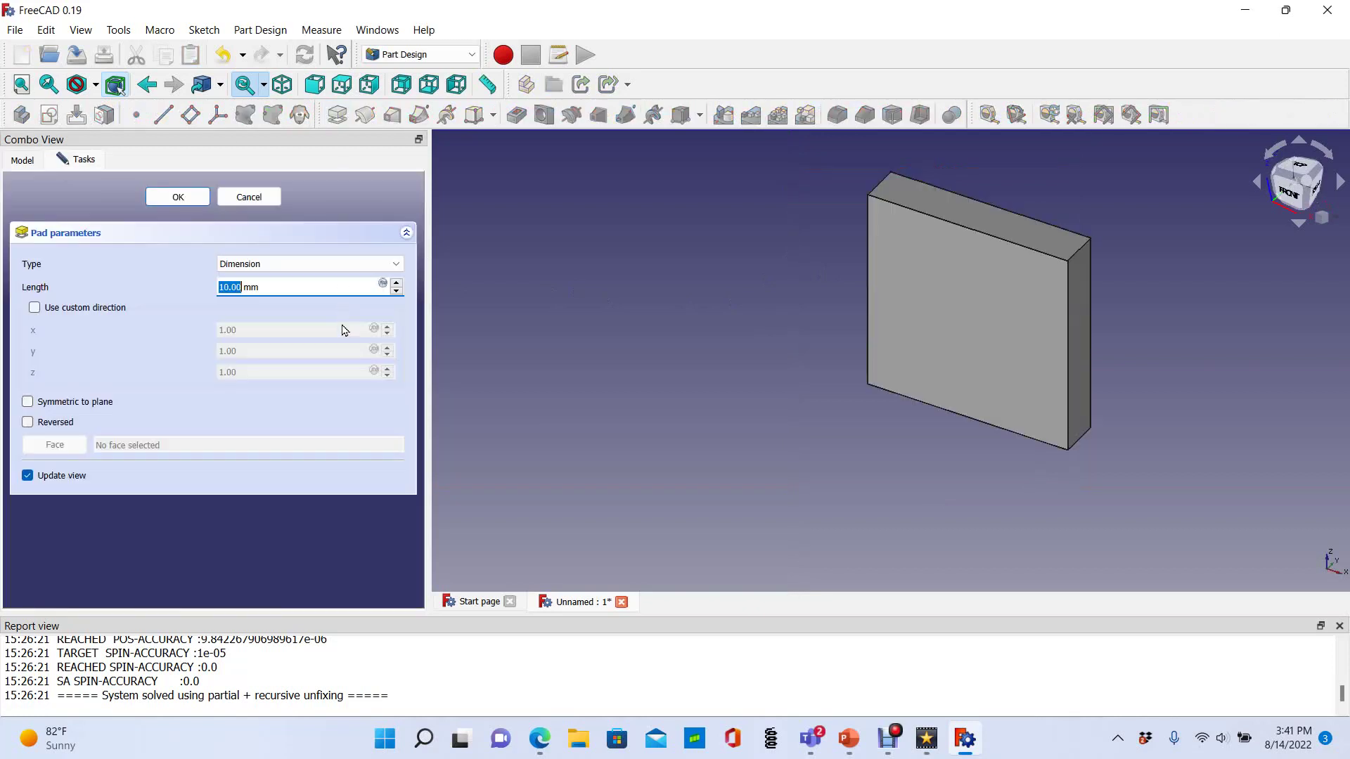
text(50)
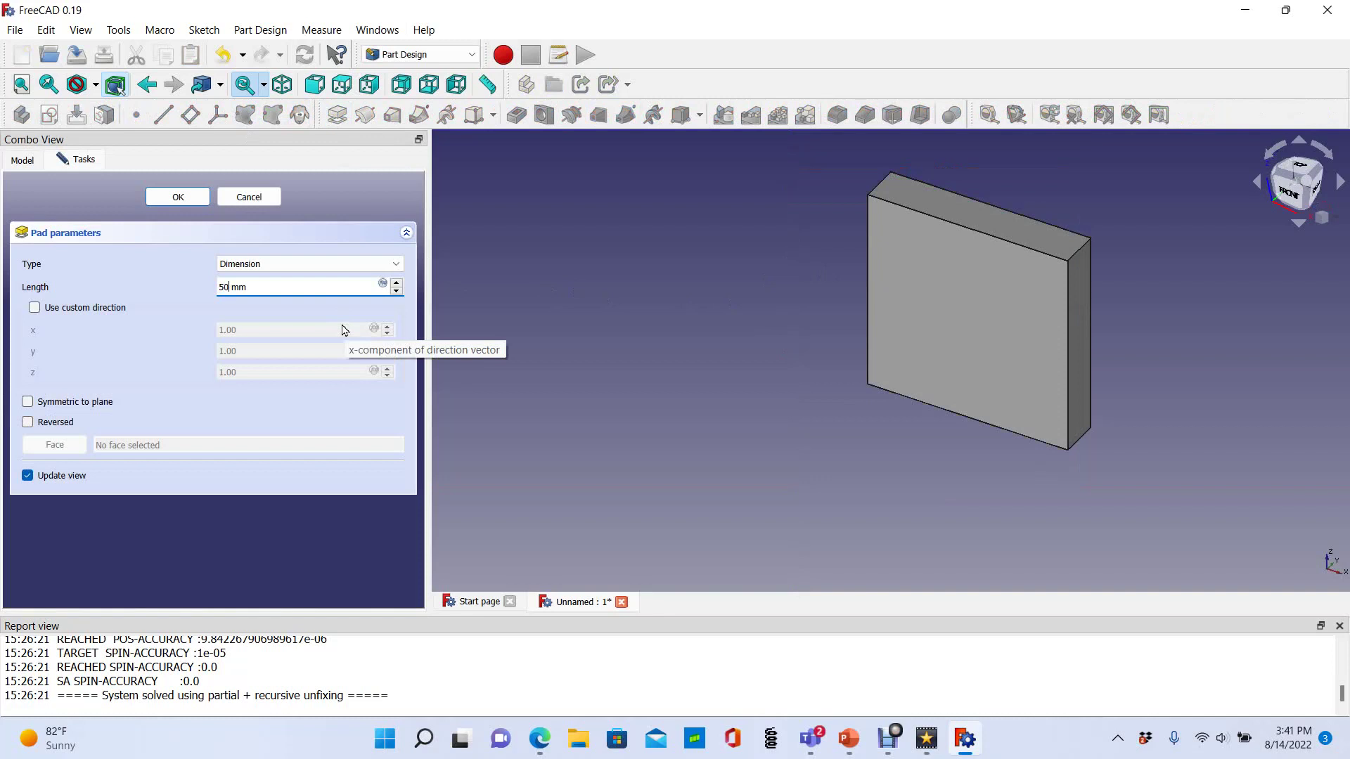
click(178, 197)
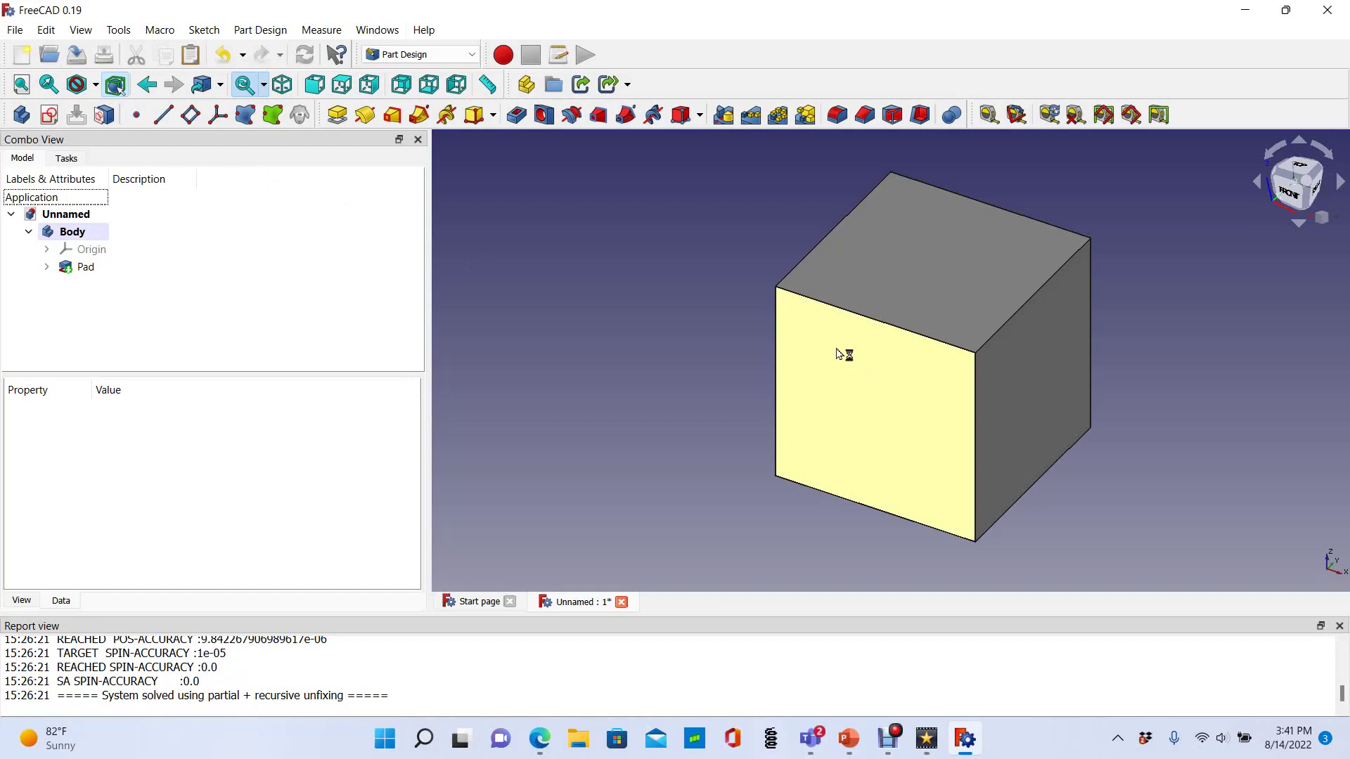
Select the cube's front face.
right_click(496, 268)
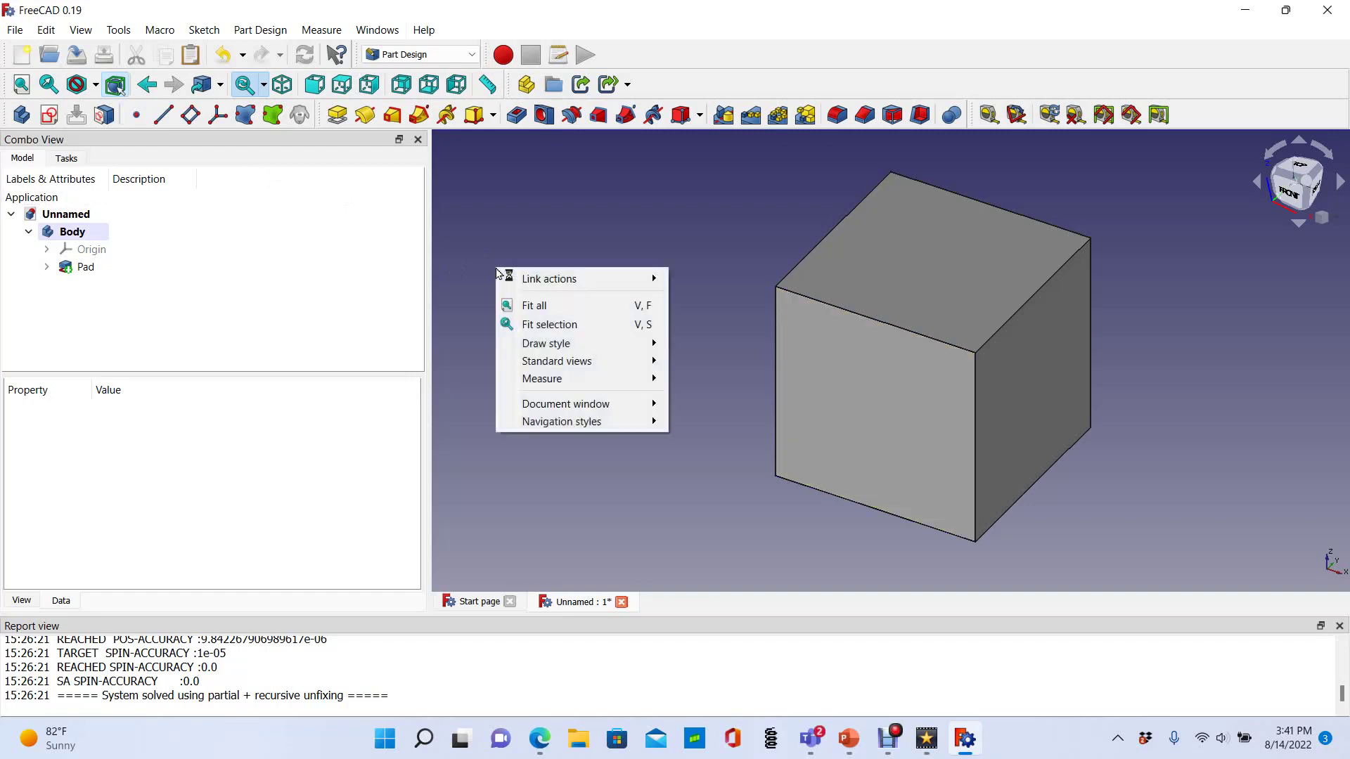
click(482, 229)
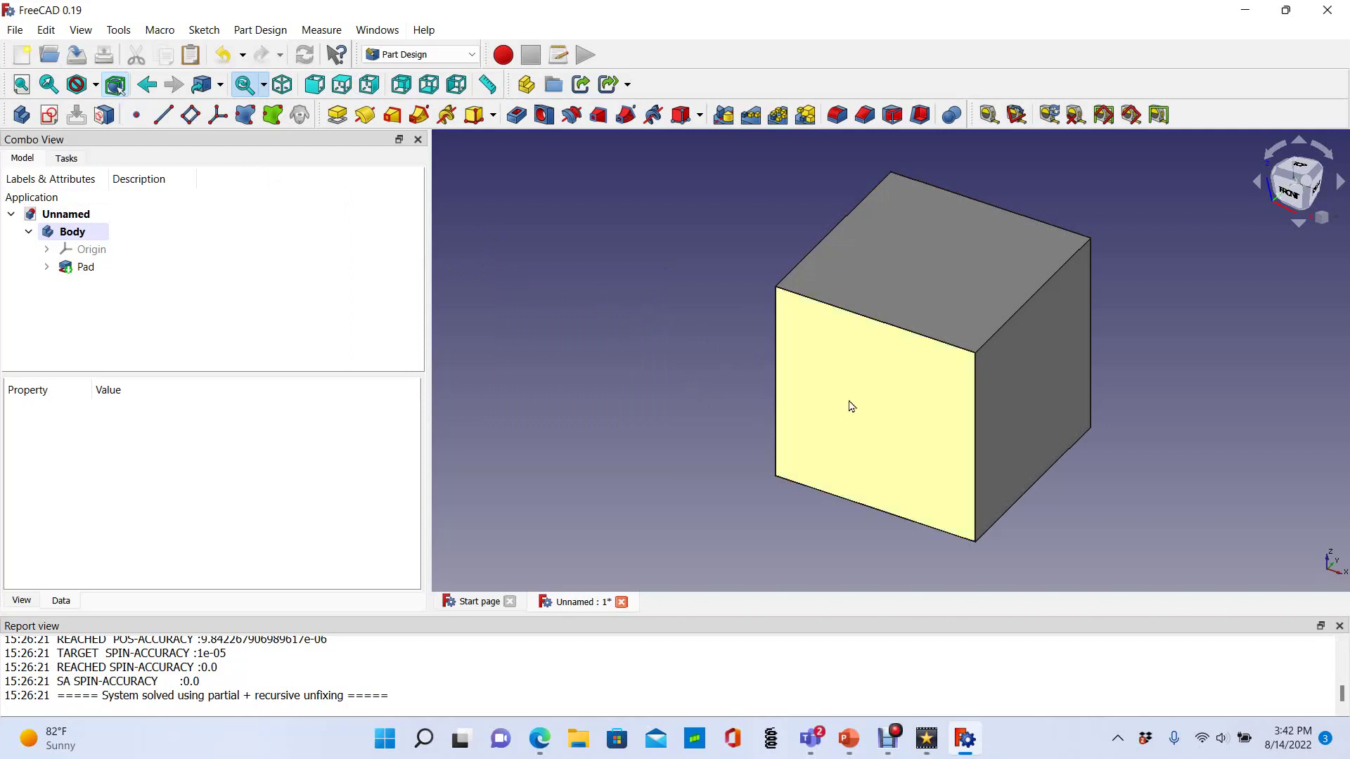
click(820, 463)
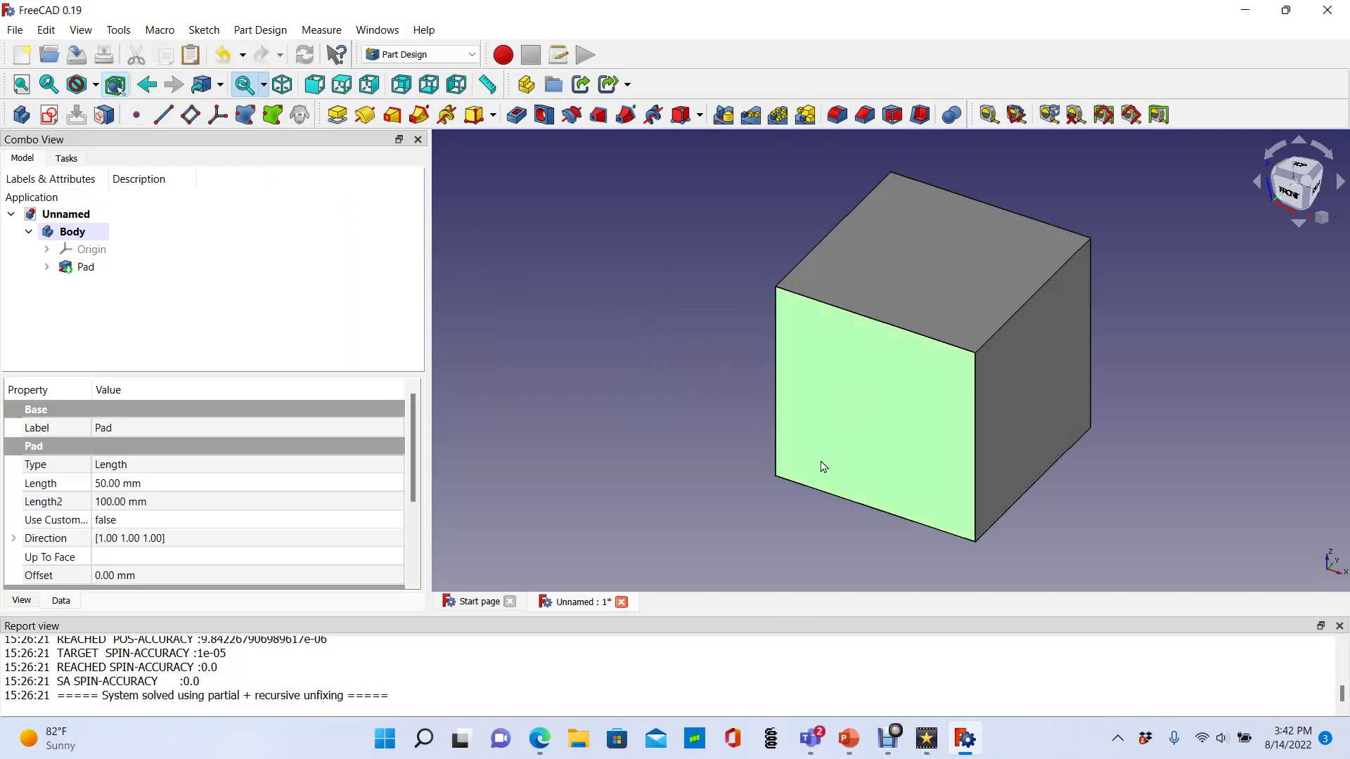
Start a sketch on the cube's front face and draw a small rectangle in it.
click(50, 115)
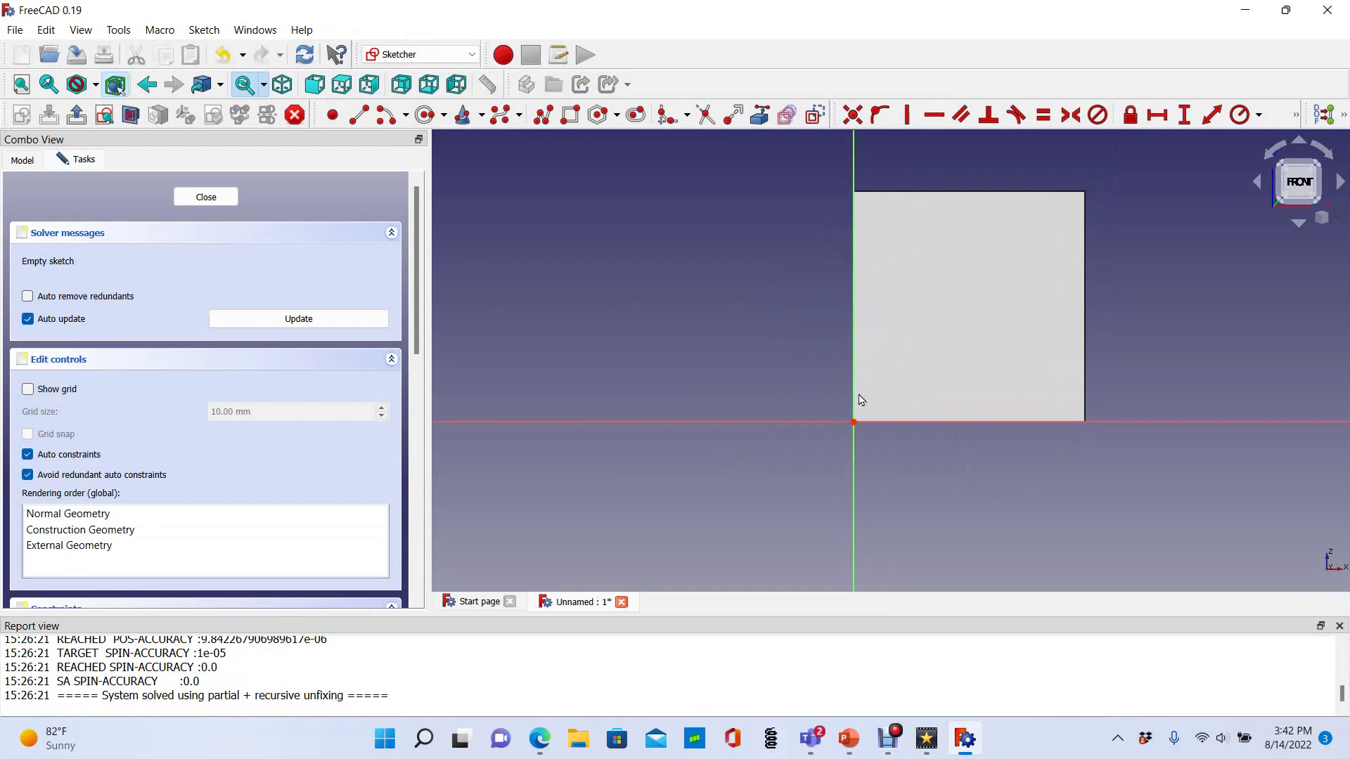
scroll(899, 371, down, 1)
scroll(911, 372, up, 1)
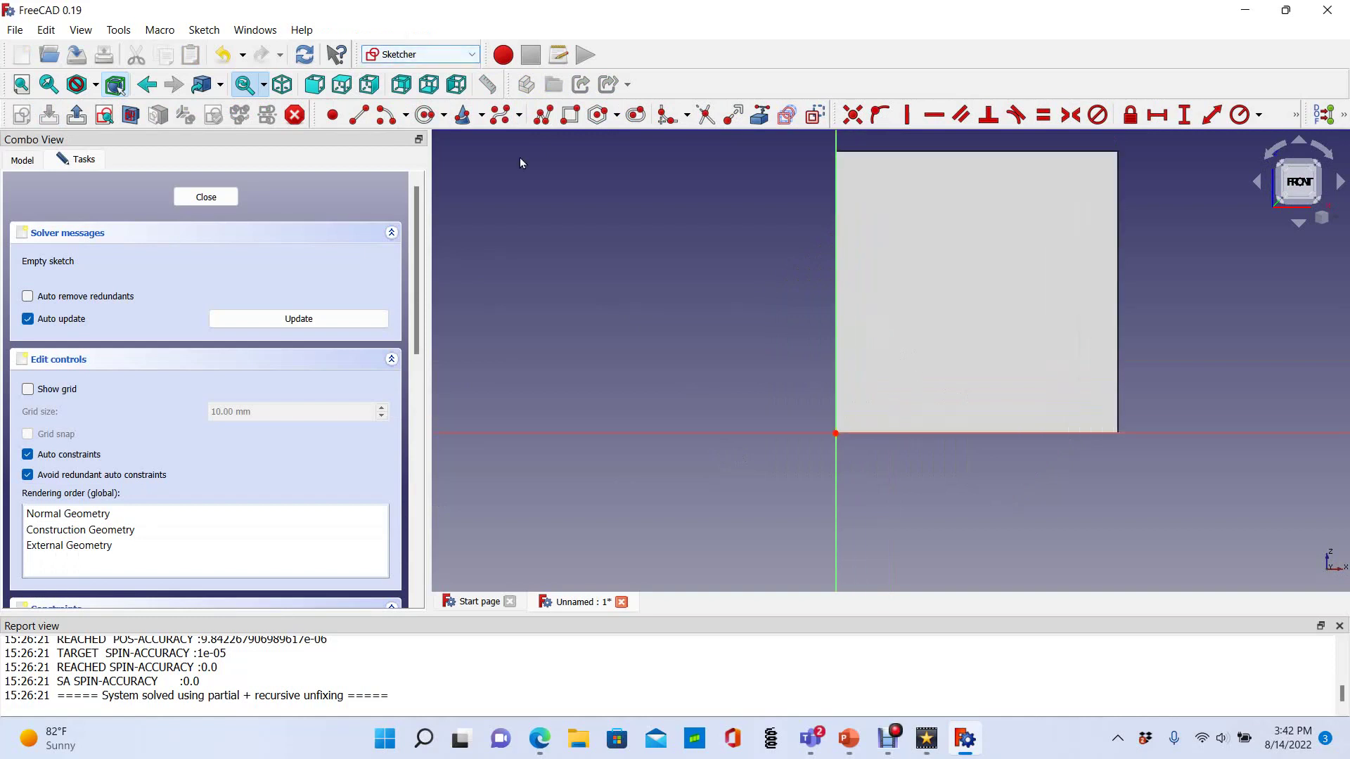
click(571, 115)
click(881, 279)
click(980, 364)
right_click(688, 316)
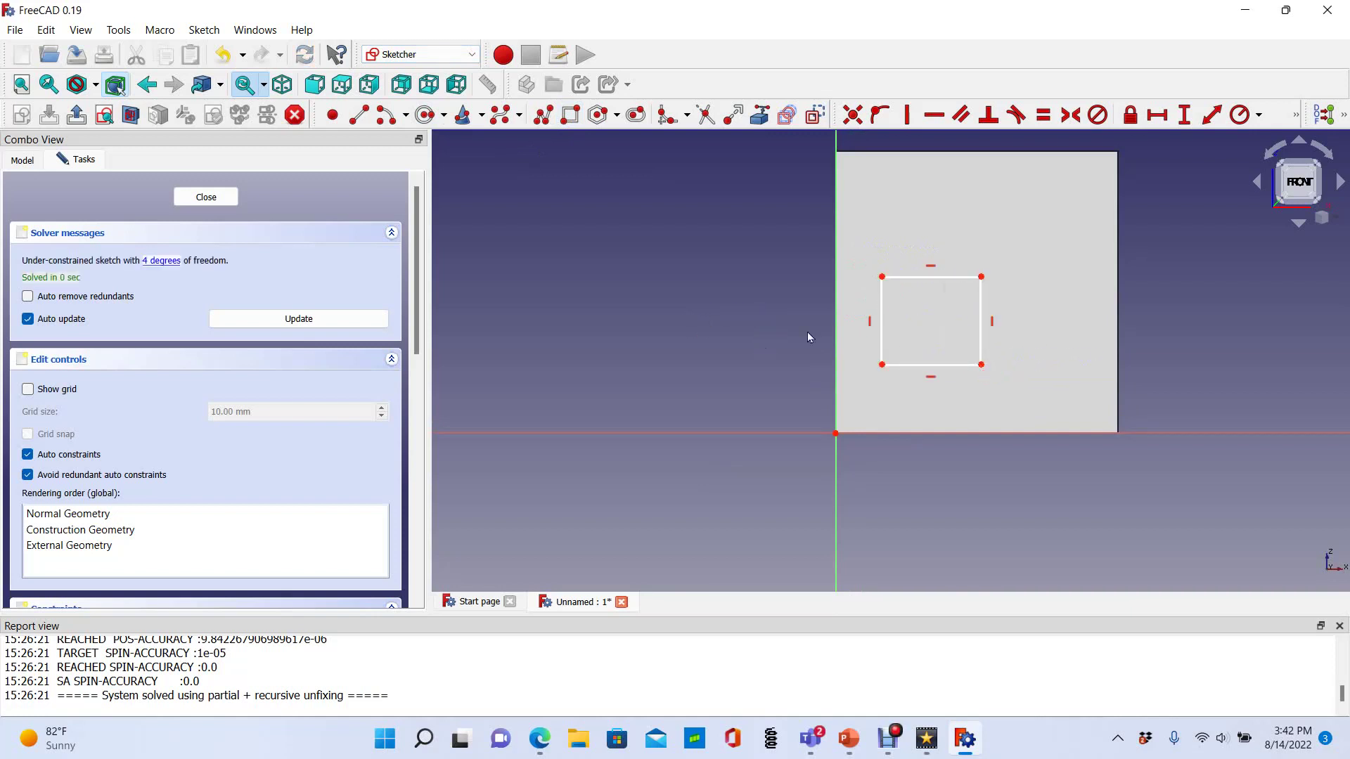
Link the front face's top-right corner into the sketch as external geometry.
click(757, 118)
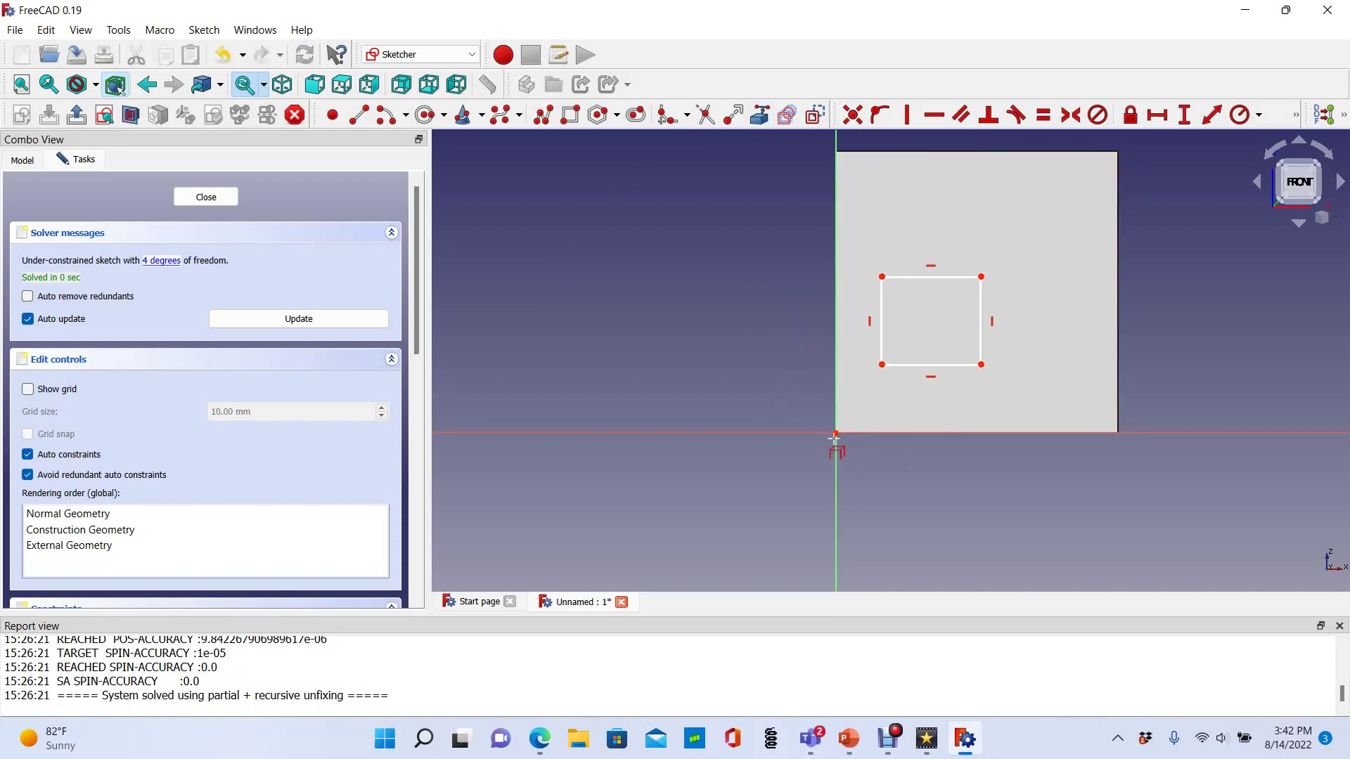
scroll(1118, 148, up, 3)
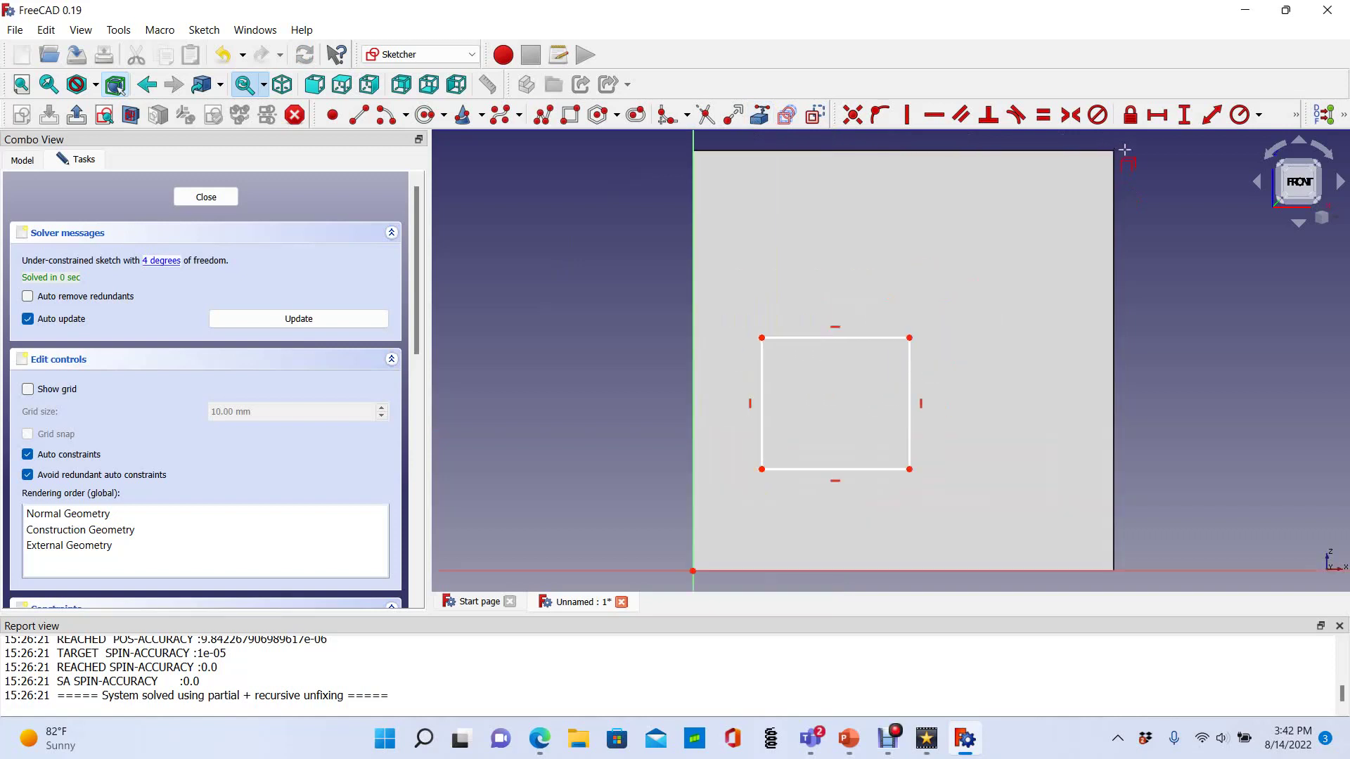
scroll(1115, 145, up, 1)
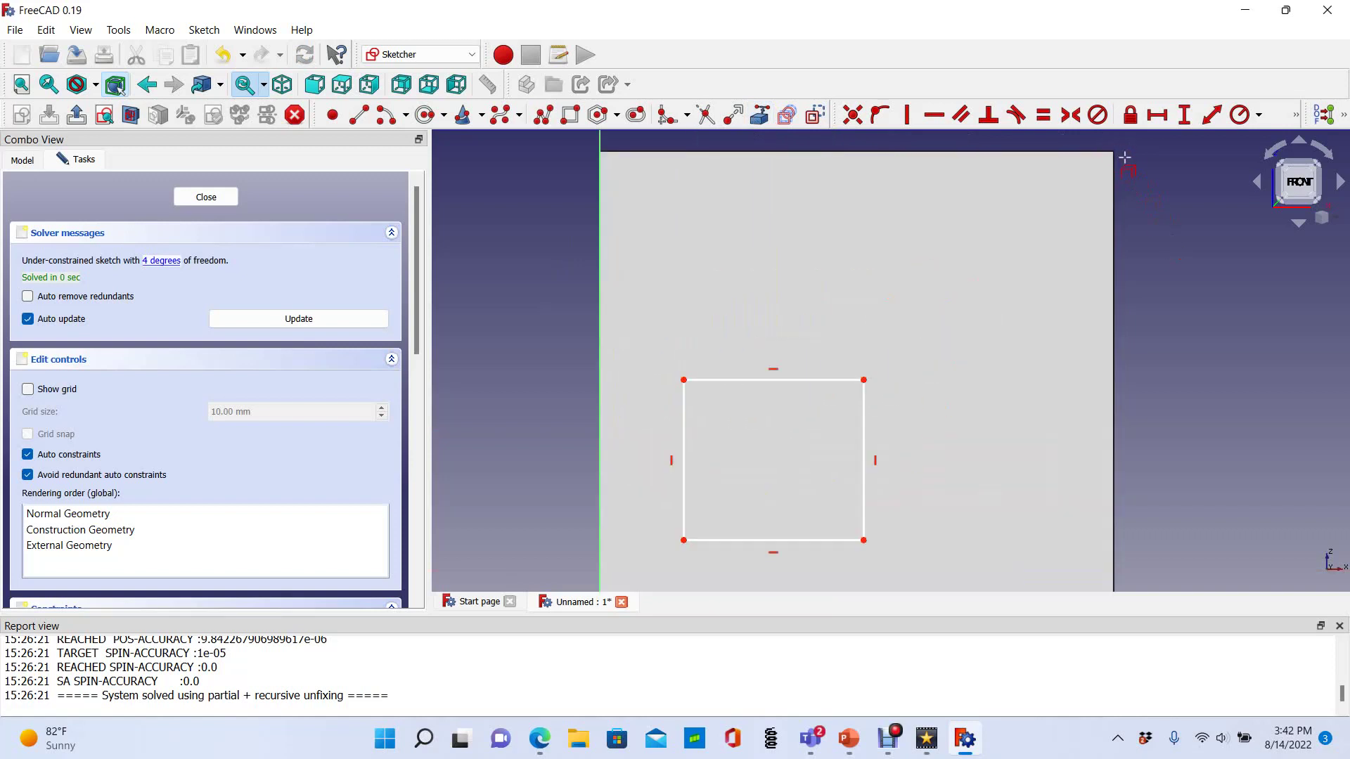
scroll(1122, 156, up, 1)
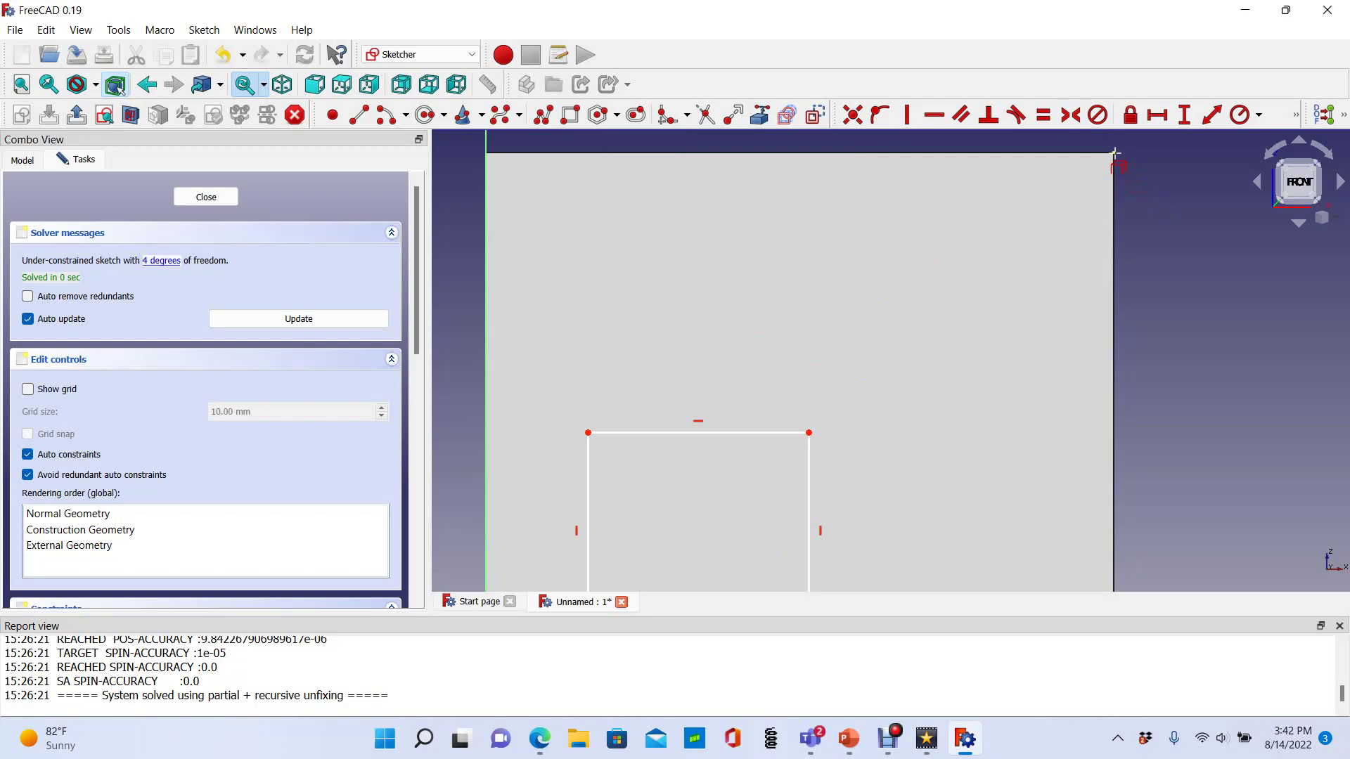
click(1114, 152)
scroll(780, 359, down, 1)
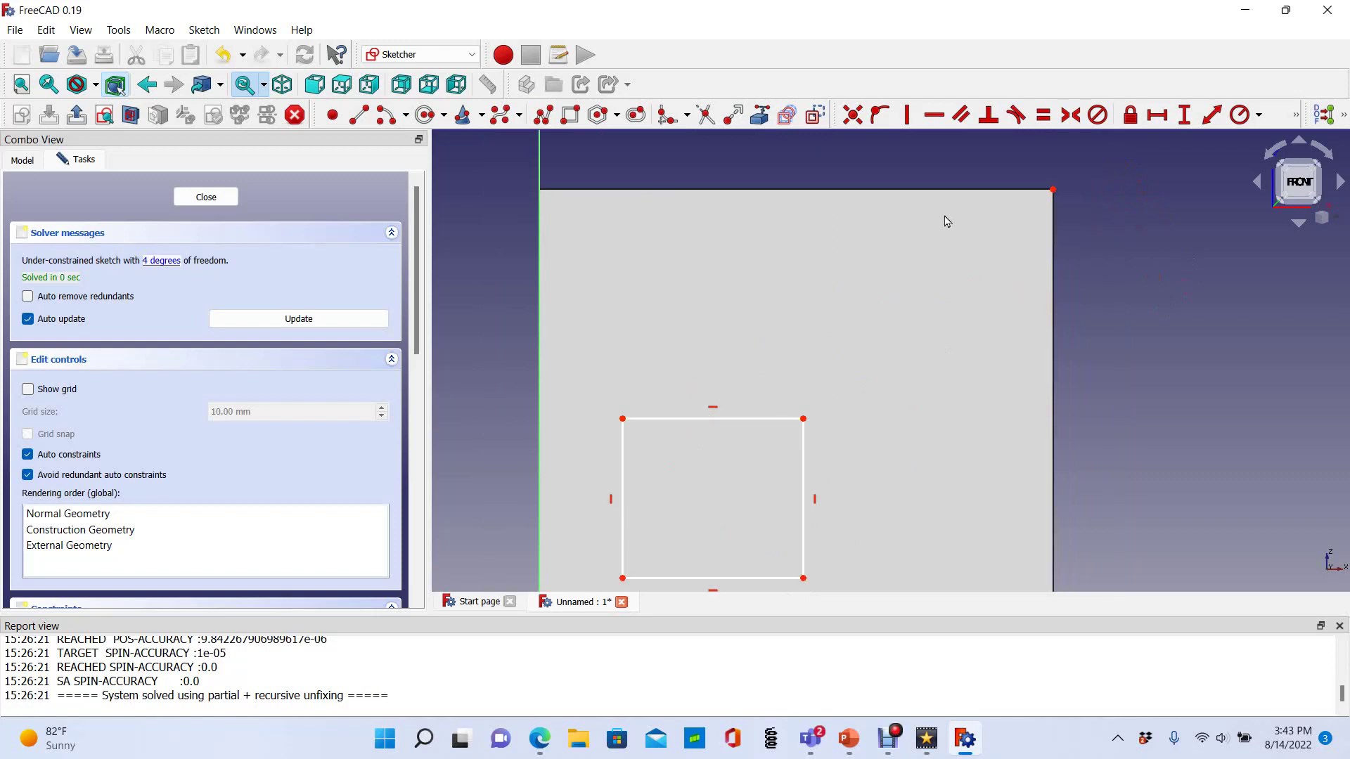
Make the rectangle's top-right corner coincident with the face's top-right corner.
click(805, 420)
click(1053, 190)
click(852, 115)
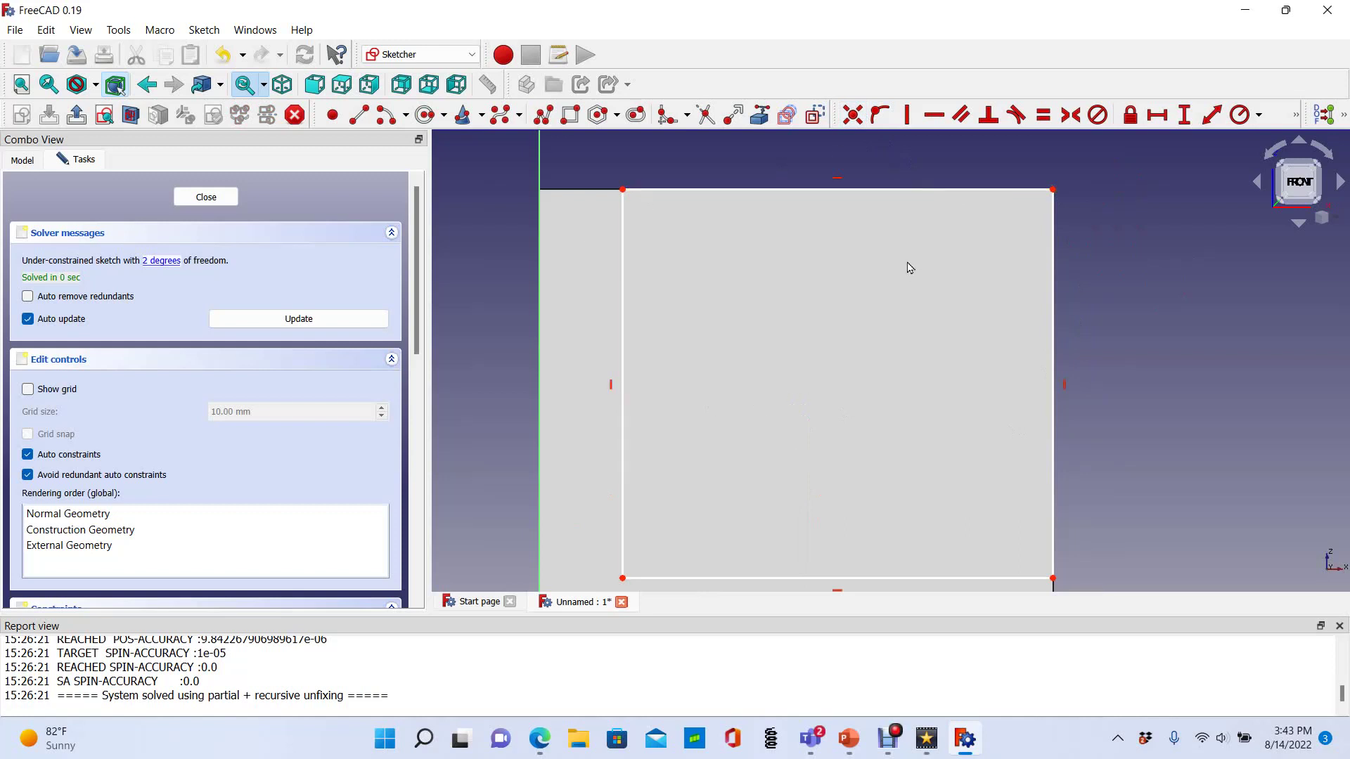
Give the rectangle a 20 mm vertical height and 20 mm horizontal width.
click(1185, 119)
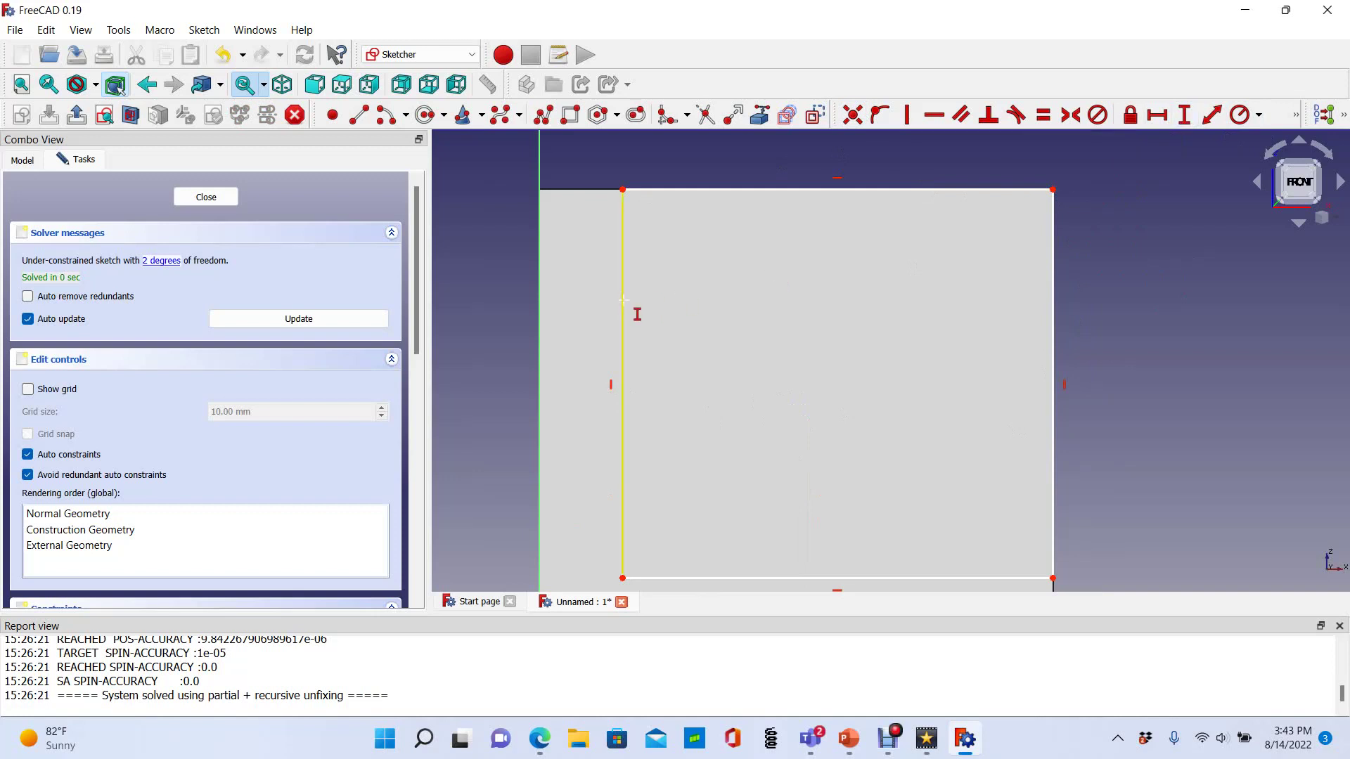
click(599, 314)
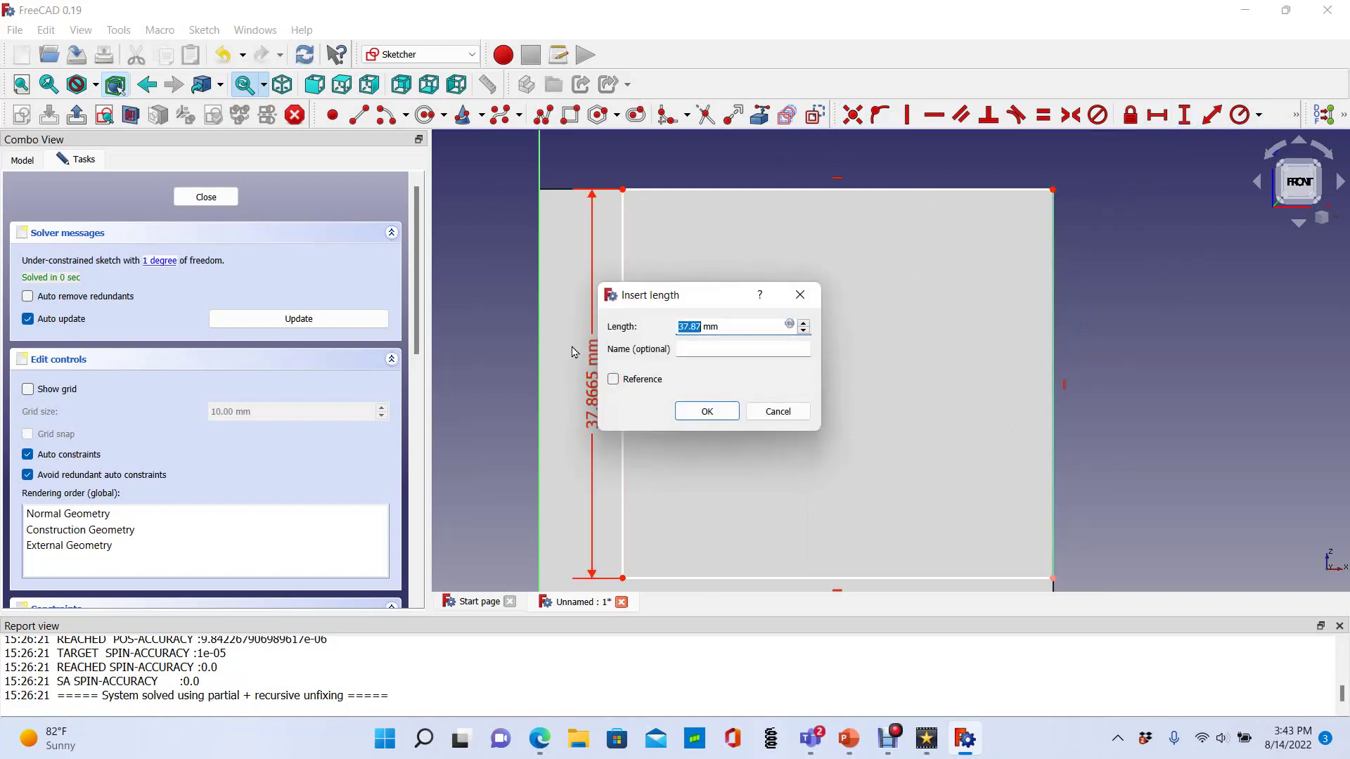
text(20)
key(Return)
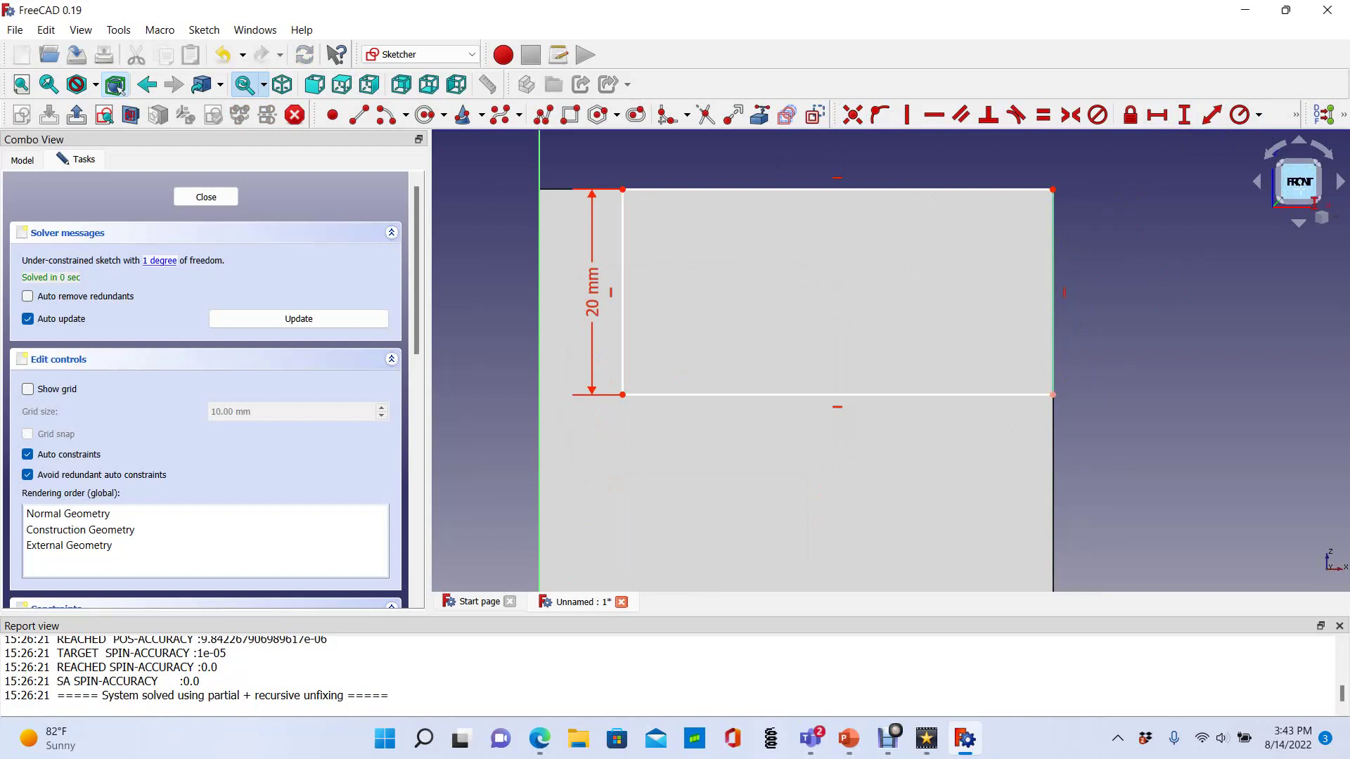
click(1157, 116)
click(762, 395)
text(20)
key(Return)
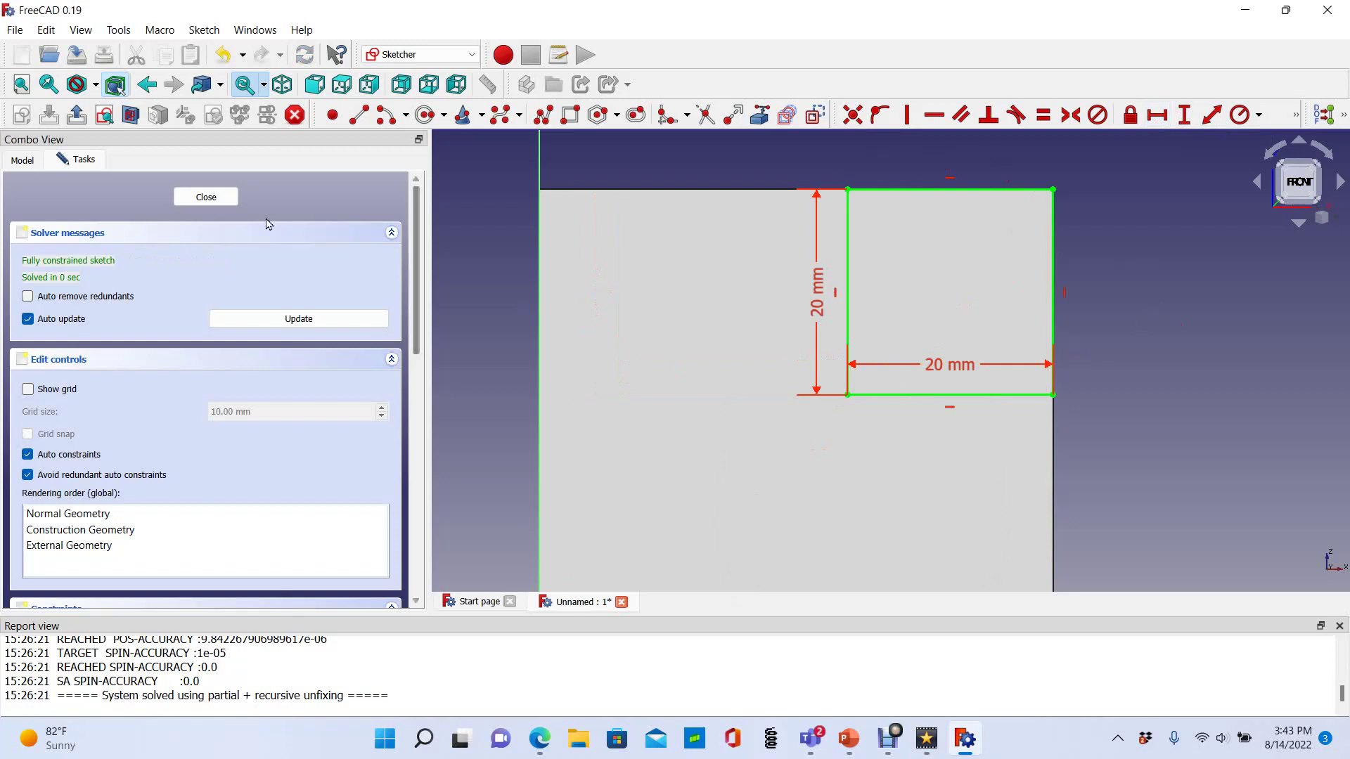
Close the sketch and pad Sketch001 out from the cube's front face.
click(206, 197)
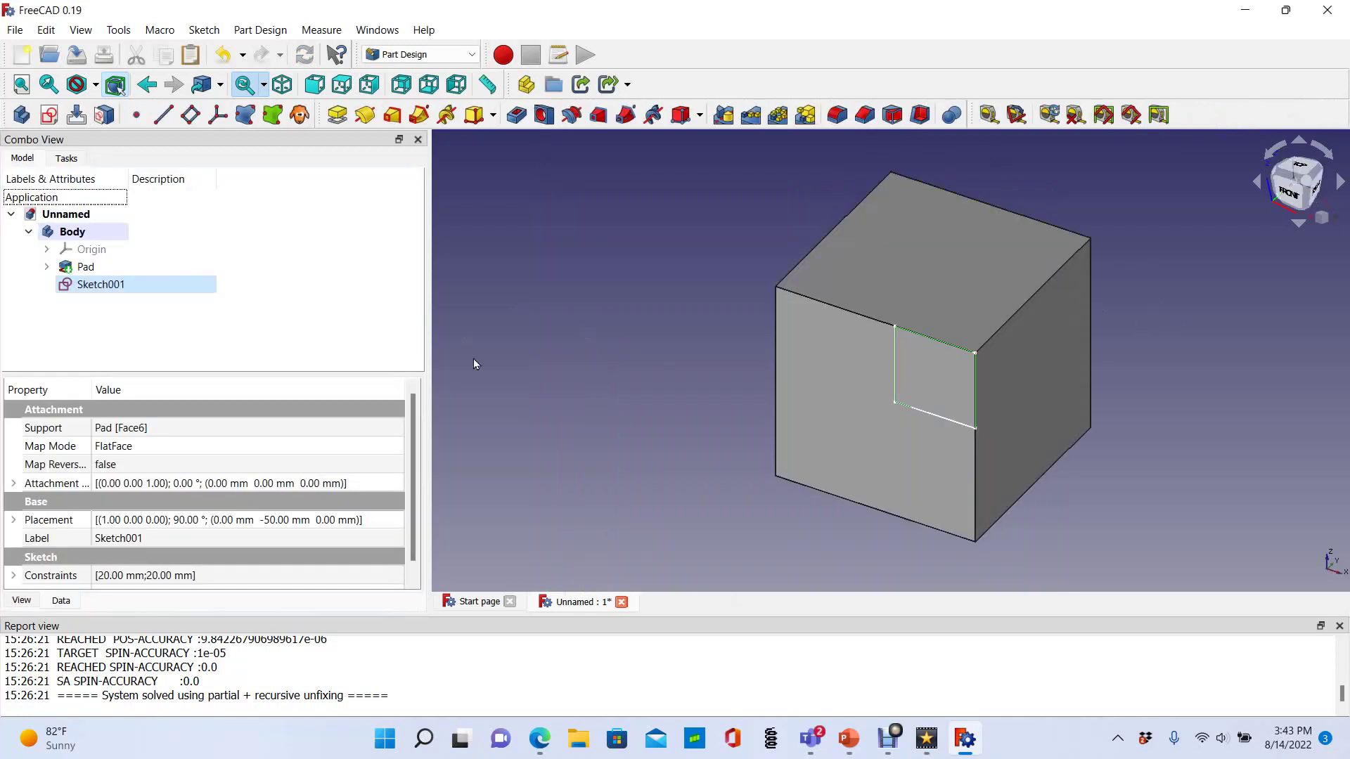
click(89, 288)
click(336, 114)
key(Return)
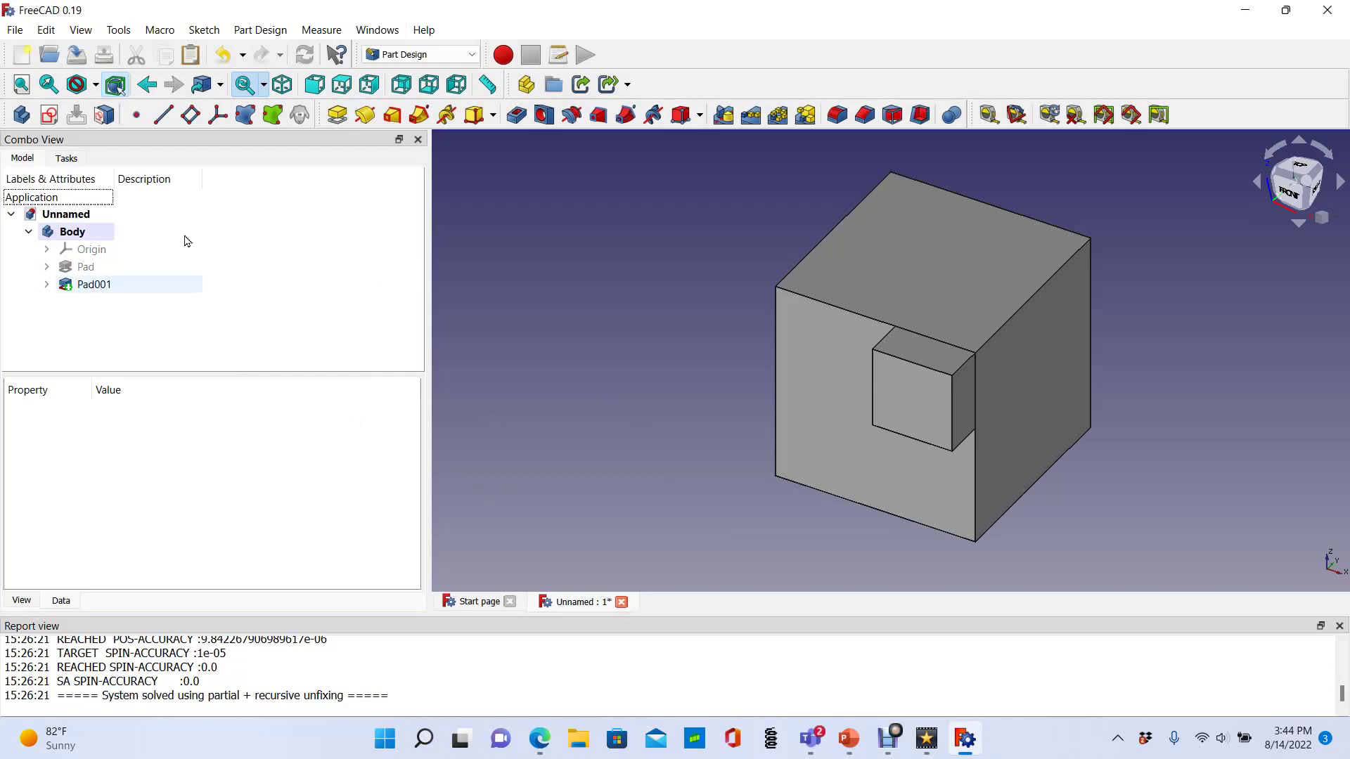
Undo the small pad, the small sketch and the cube pad, then switch to Top view.
click(224, 55)
click(223, 55)
click(224, 55)
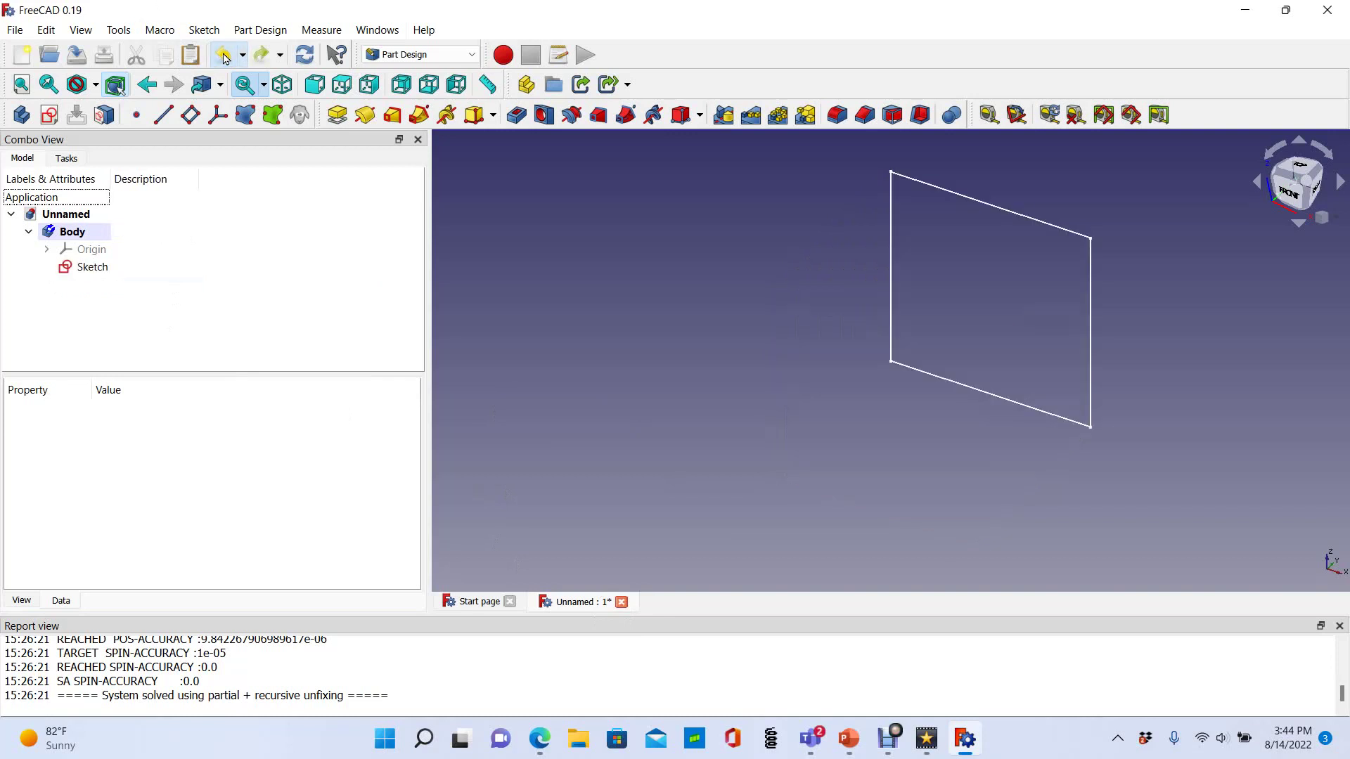
click(224, 56)
scroll(999, 191, up, 2)
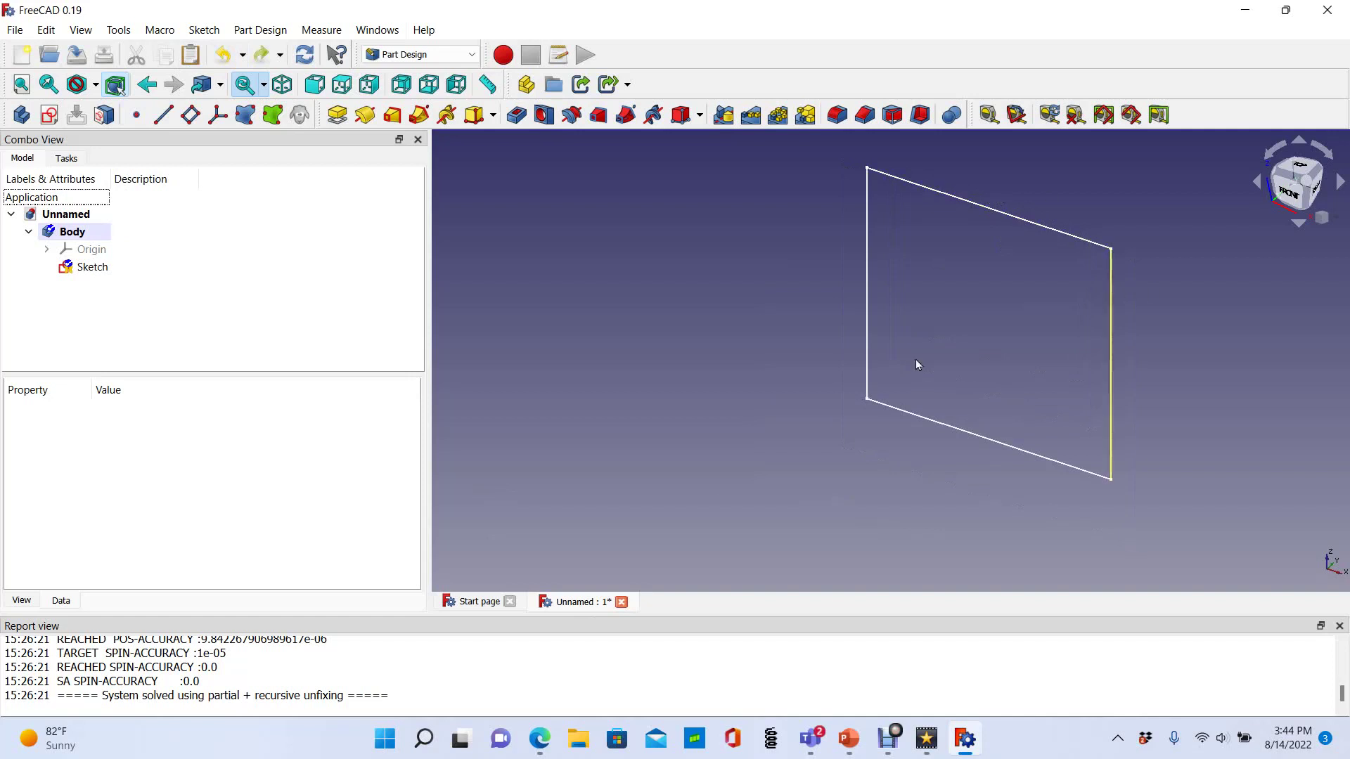
click(341, 85)
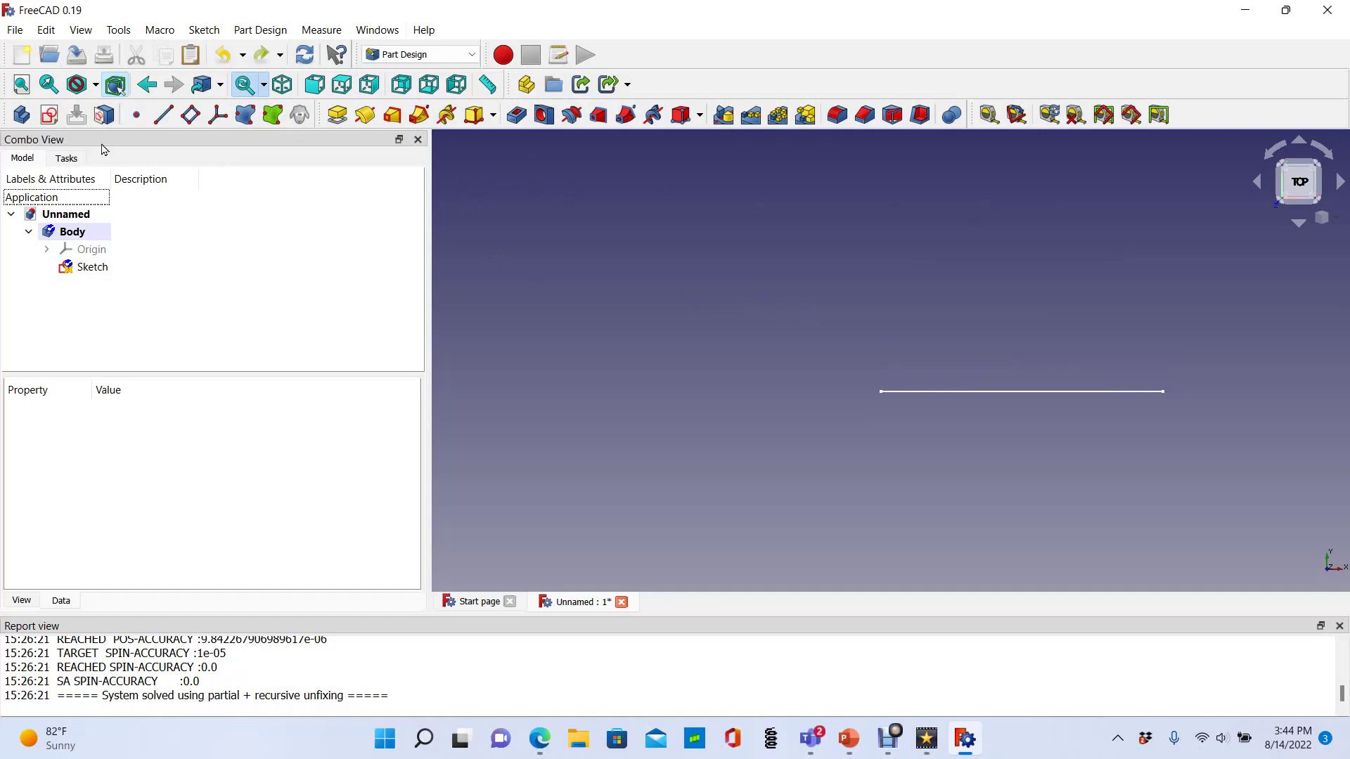
Create a new sketch on the XY_Plane and view it straight from the top.
click(45, 118)
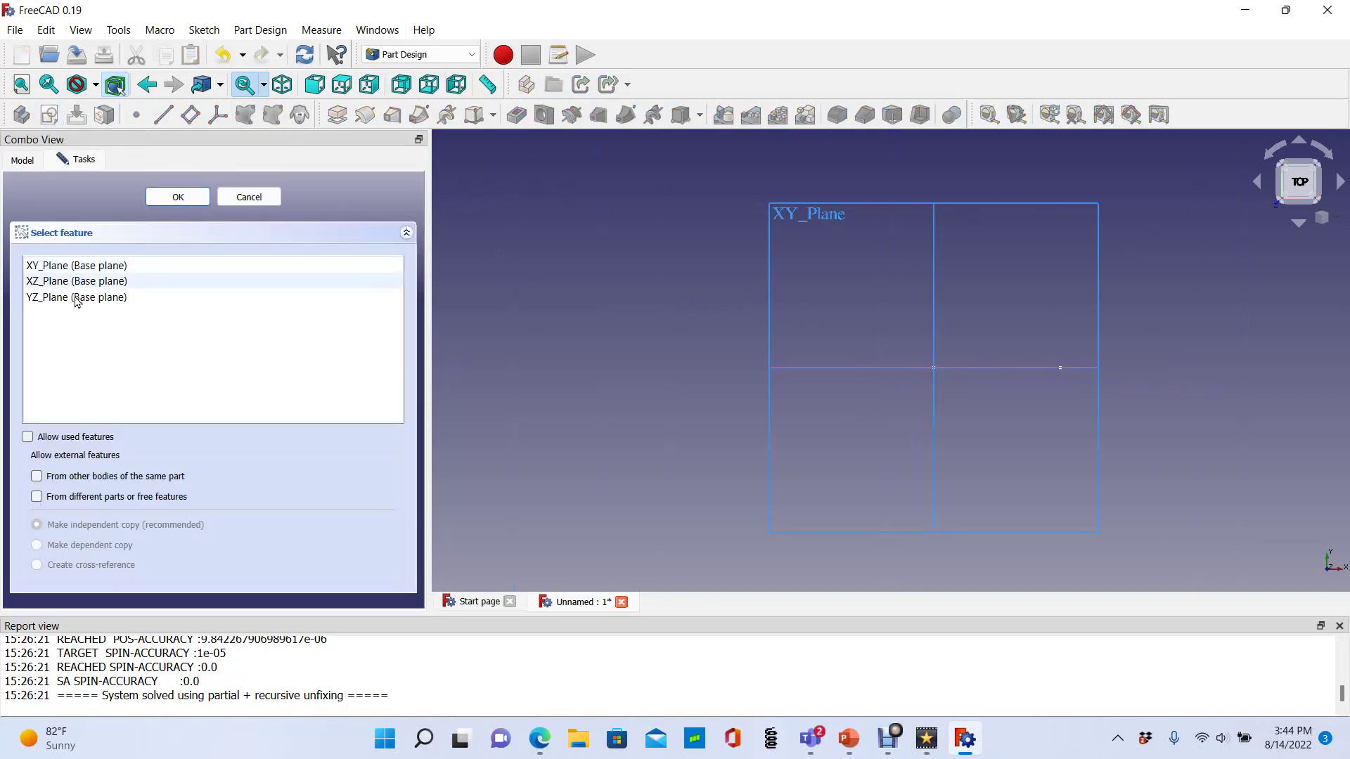
click(79, 270)
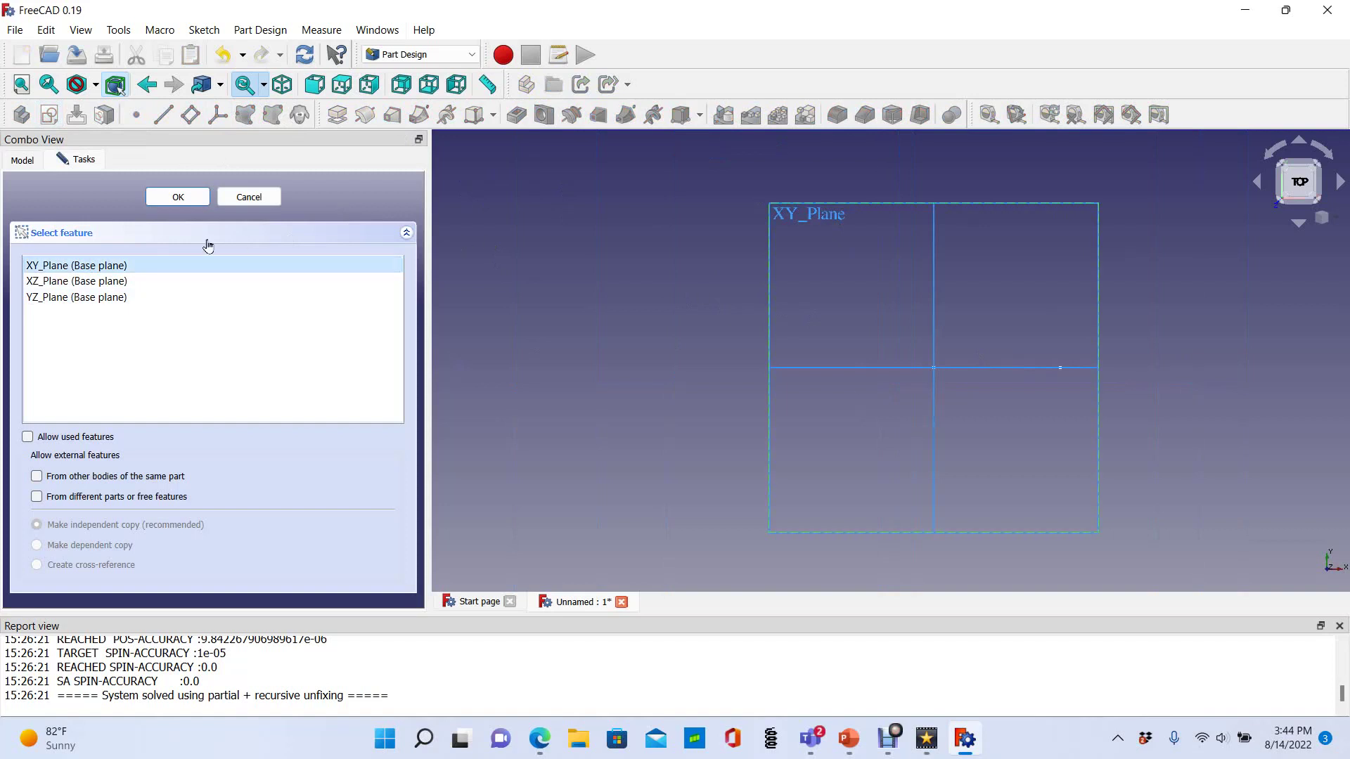
click(183, 198)
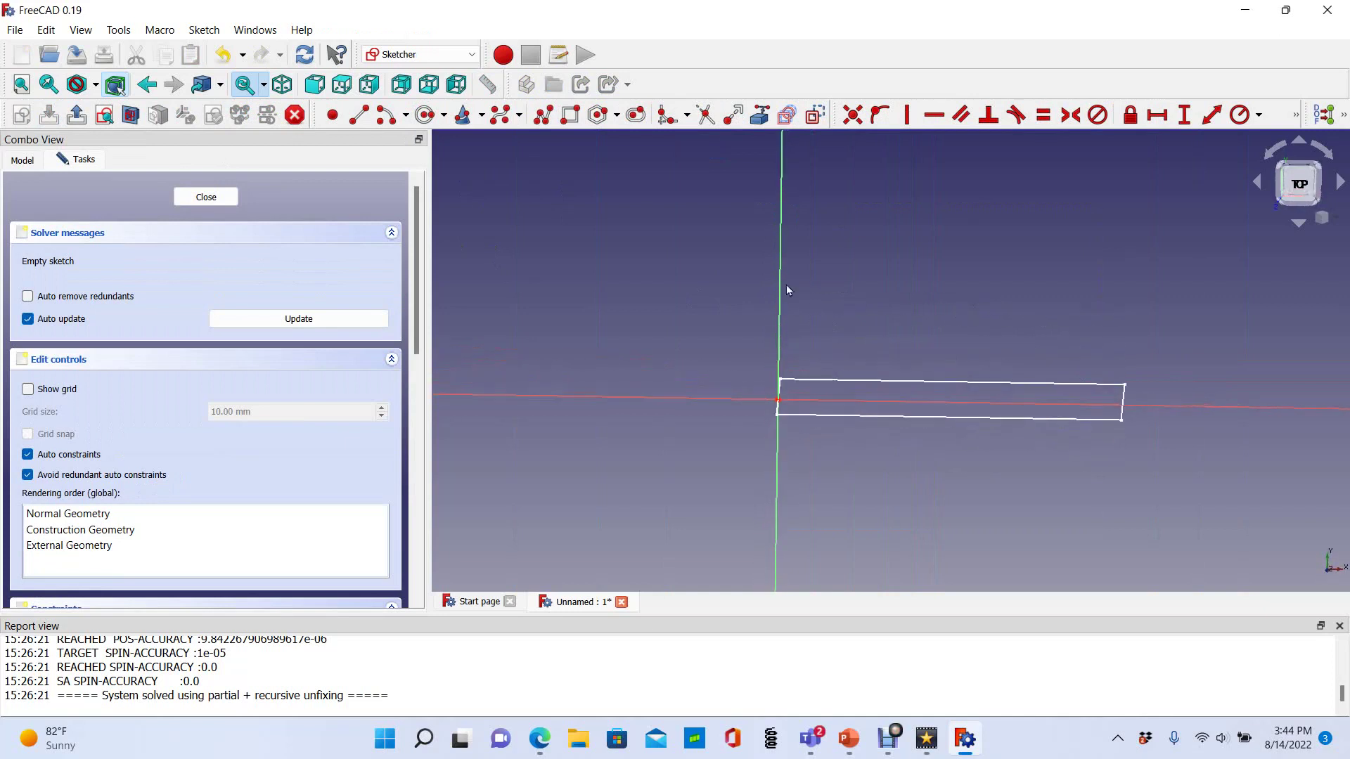
click(343, 87)
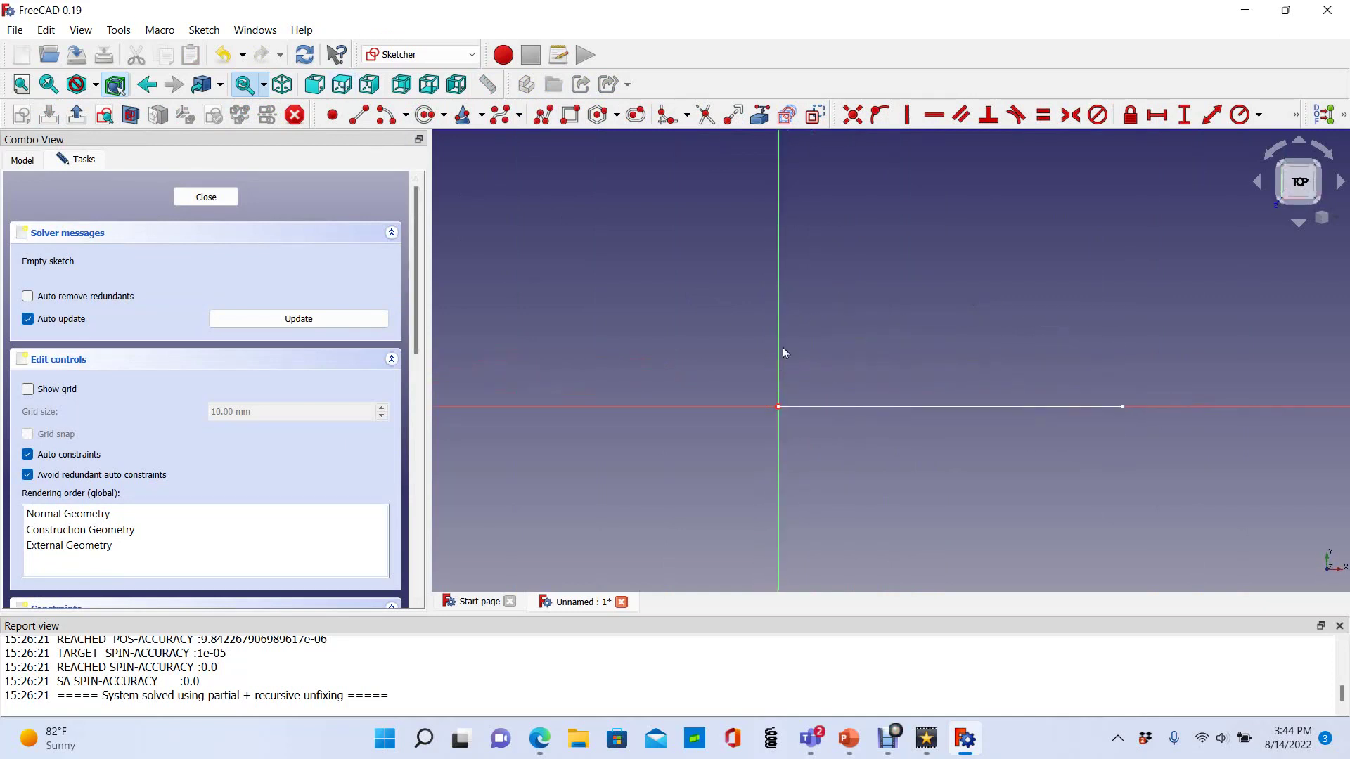
scroll(1134, 407, up, 6)
scroll(882, 268, down, 4)
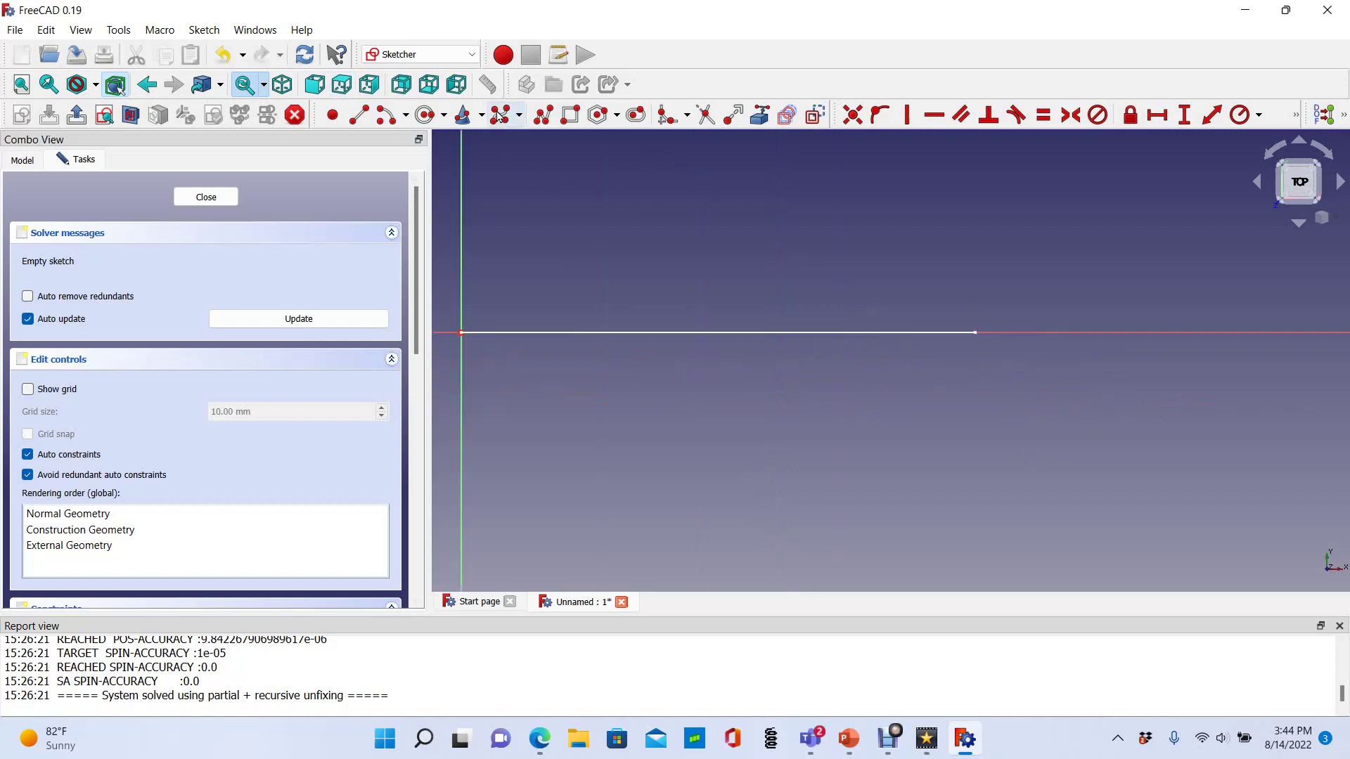
Draw a four-pole B-spline arching from right to left across the sketch.
click(968, 282)
click(772, 178)
click(530, 209)
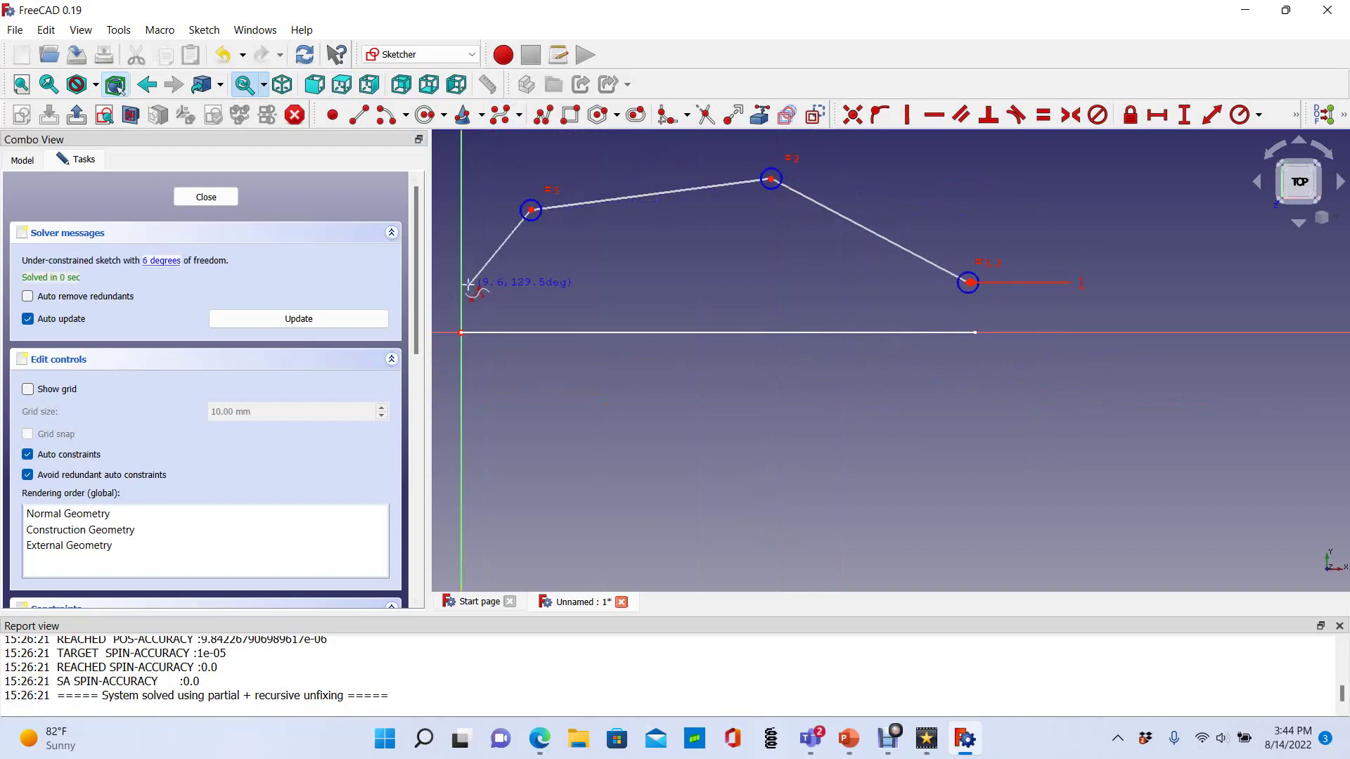
click(468, 284)
right_click(613, 285)
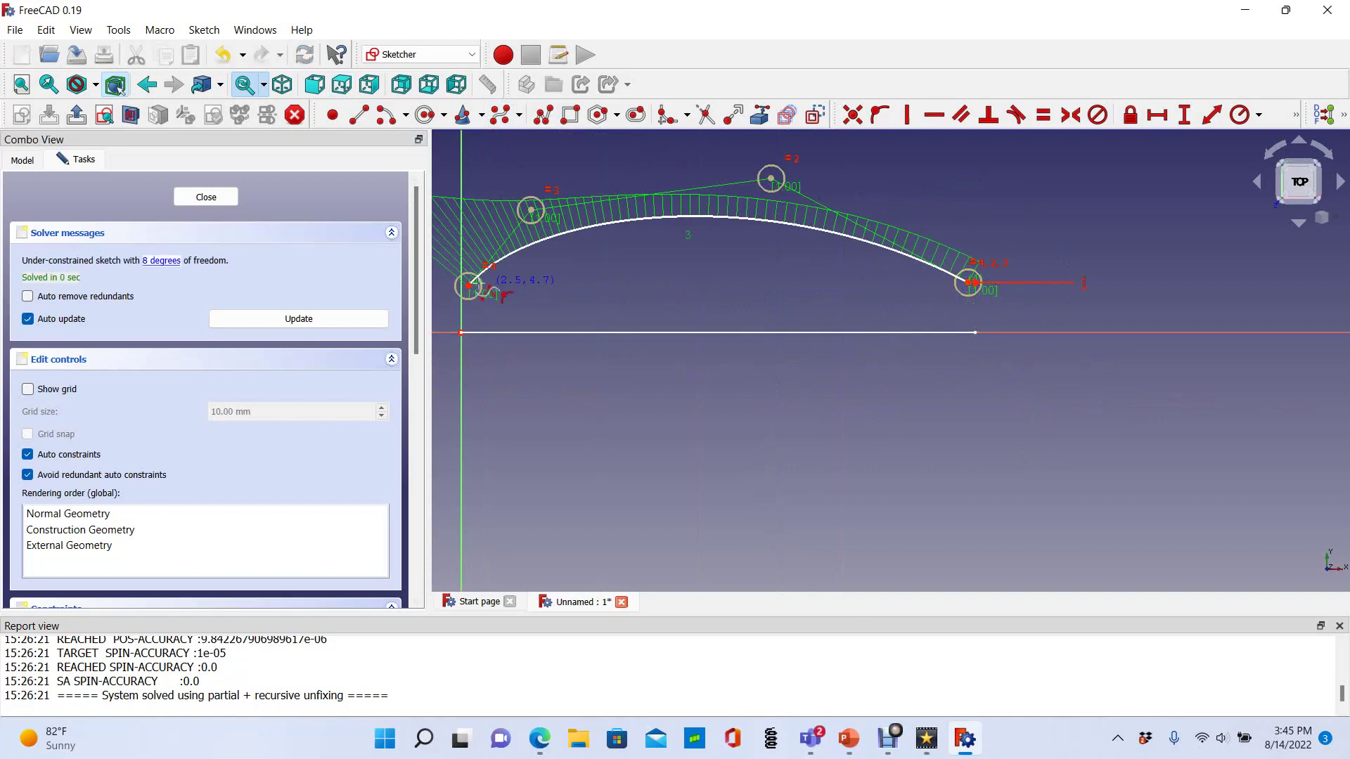
right_click(617, 279)
Start External geometry linking from the square sketch, then cancel it.
click(760, 116)
scroll(988, 330, up, 3)
scroll(960, 329, up, 3)
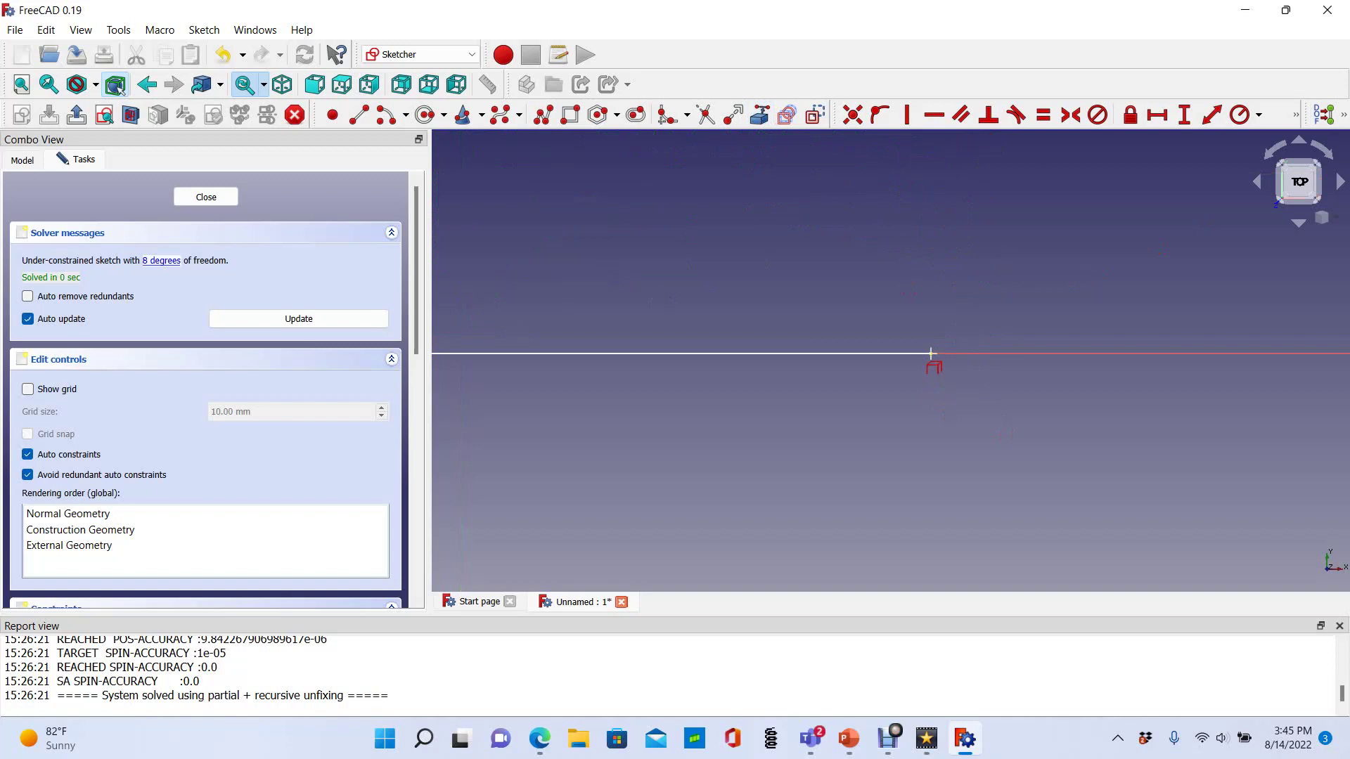
scroll(932, 457, down, 3)
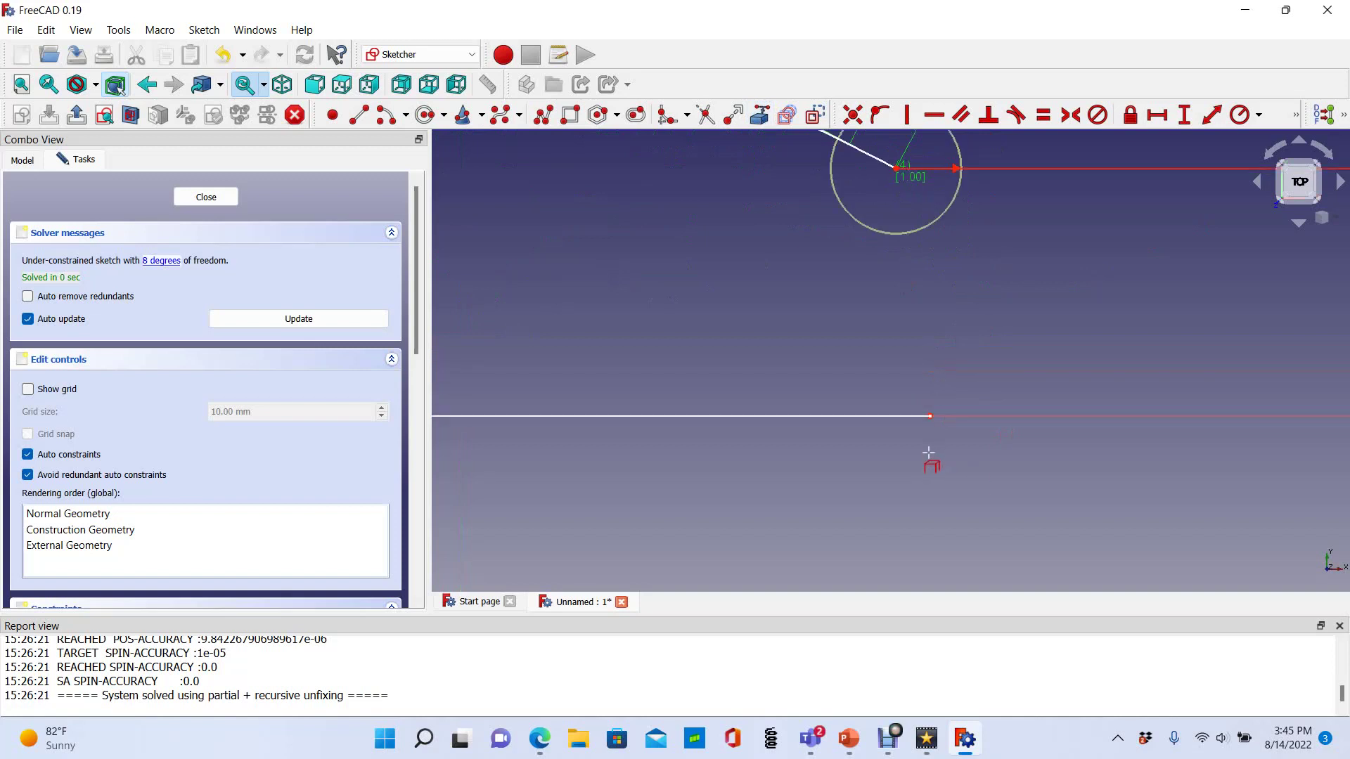
key(Escape)
Make the B-spline's right end coincident with the right endpoint of the square's edge.
click(930, 416)
click(826, 151)
click(852, 114)
scroll(1068, 346, down, 3)
scroll(556, 312, up, 8)
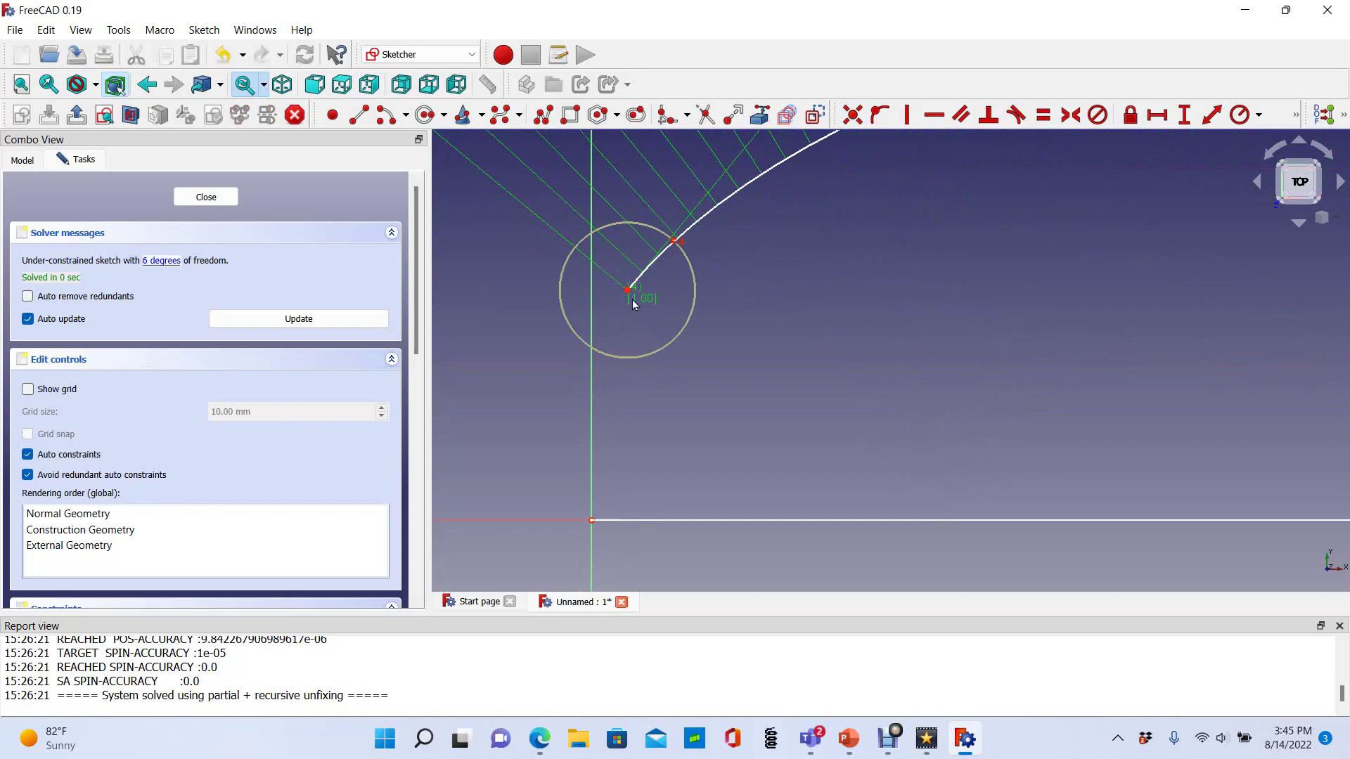
Activate External geometry and orbit the view to see the square at an angle.
click(764, 121)
scroll(594, 520, up, 5)
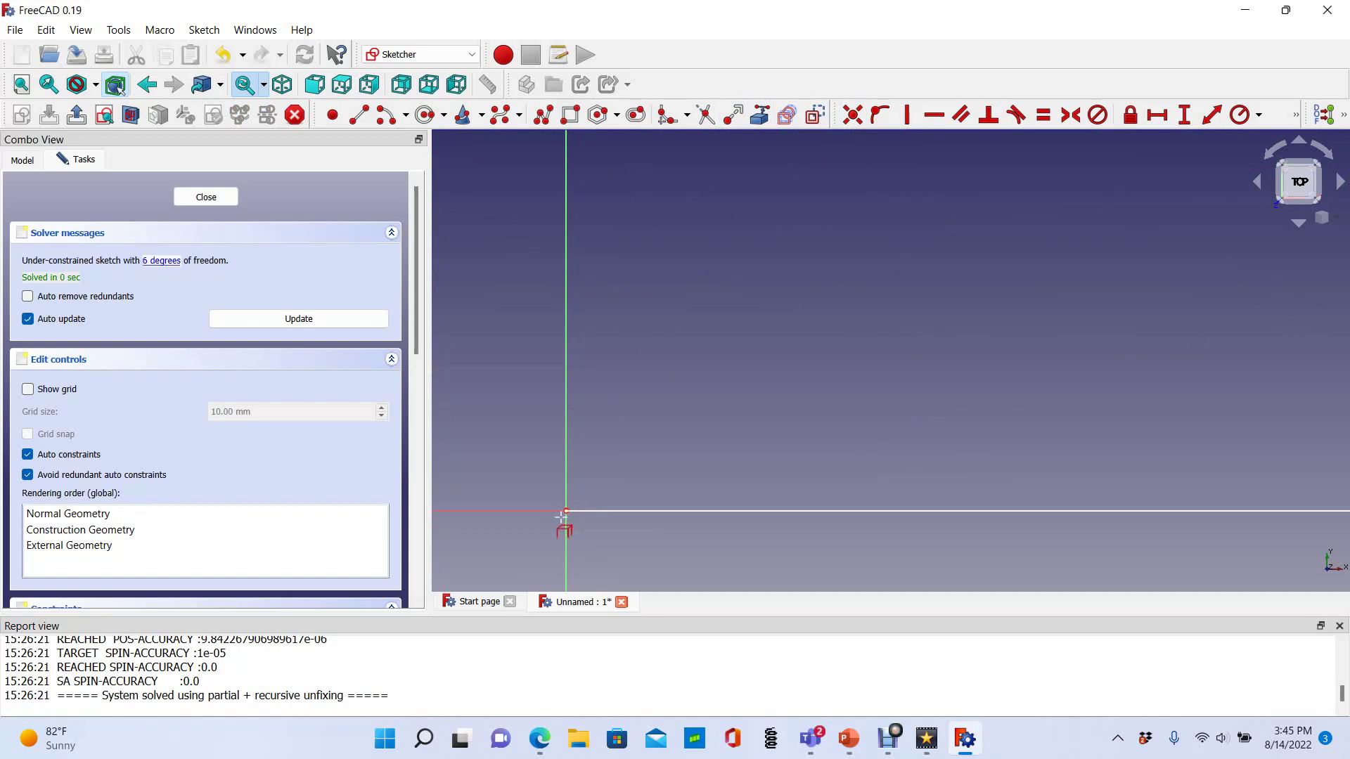
scroll(562, 524, up, 2)
scroll(598, 520, down, 3)
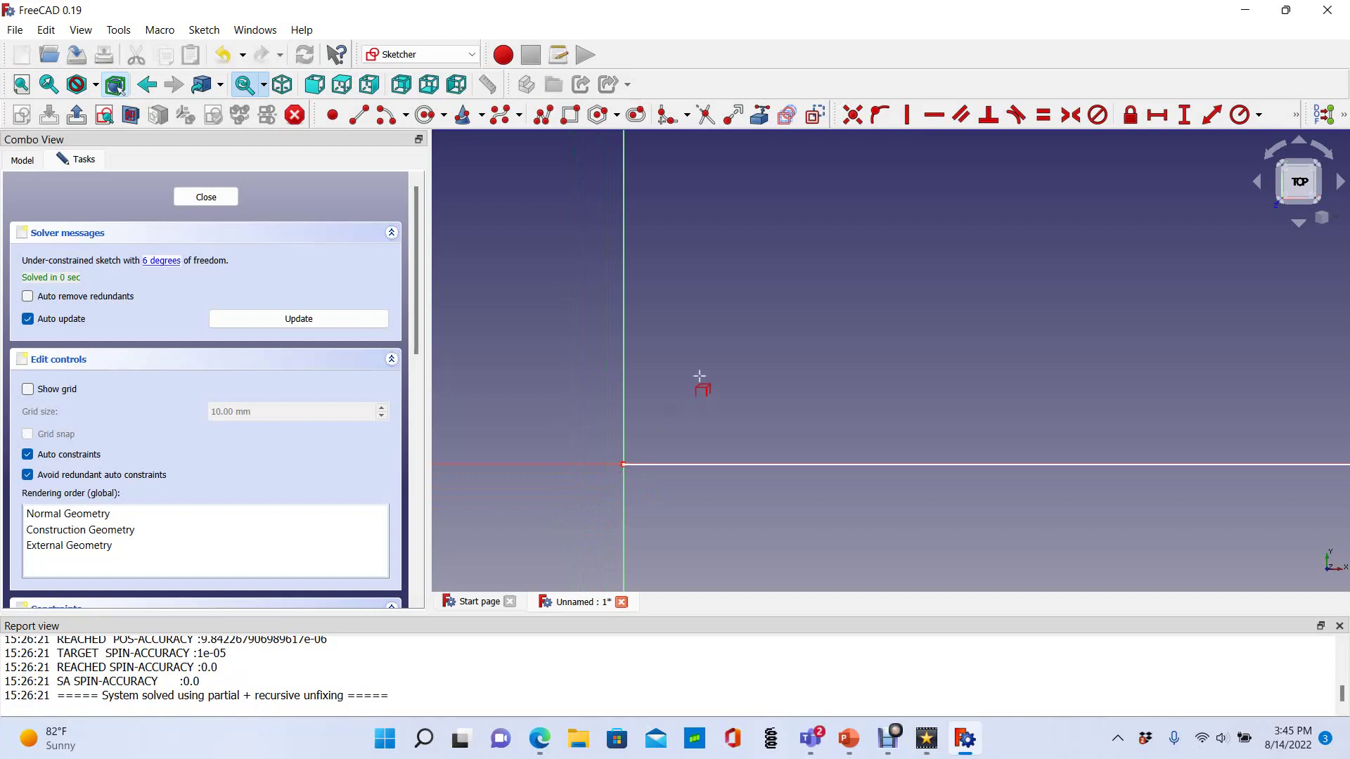
mouse_move(699, 382)
middle_down()
mouse_move(767, 362)
mouse_move(864, 380)
mouse_move(874, 303)
middle_up()
scroll(873, 317, up, 5)
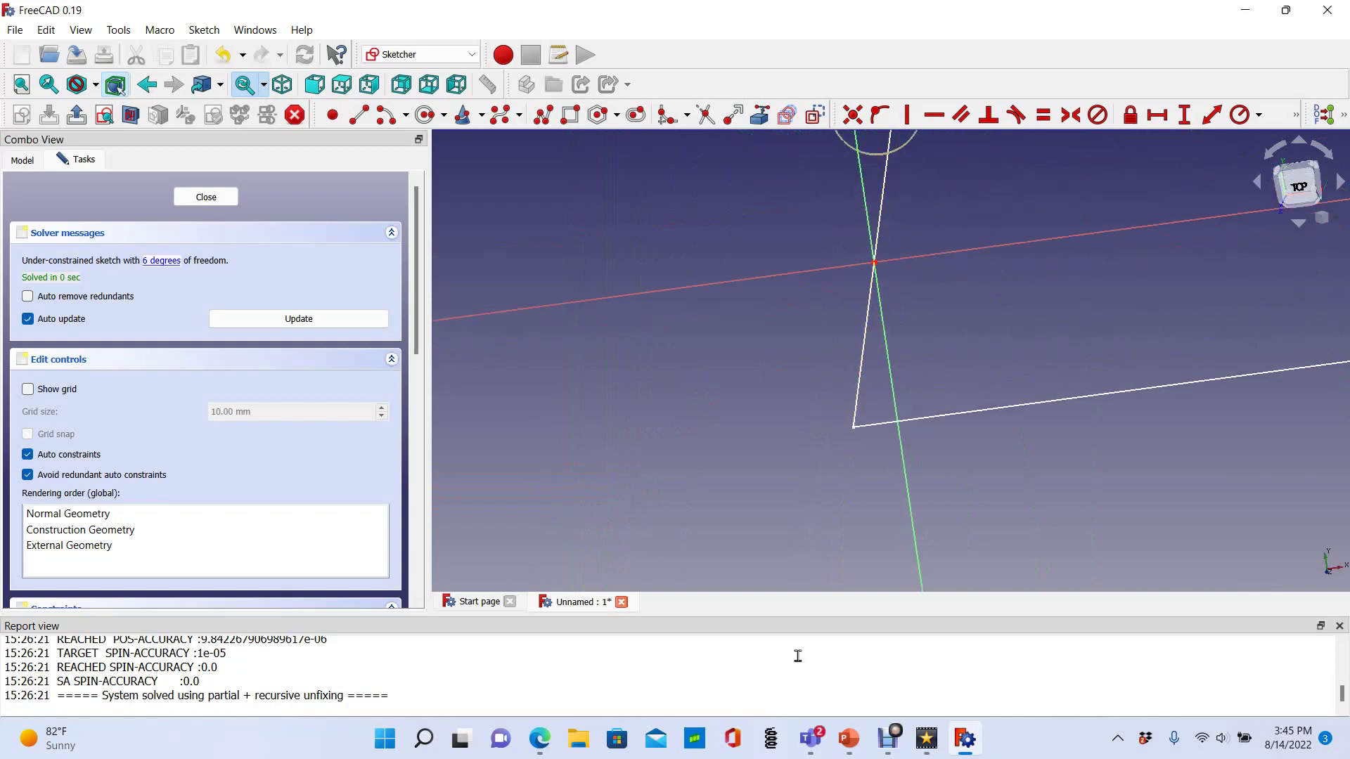
middle_drag(925, 325, 922, 269)
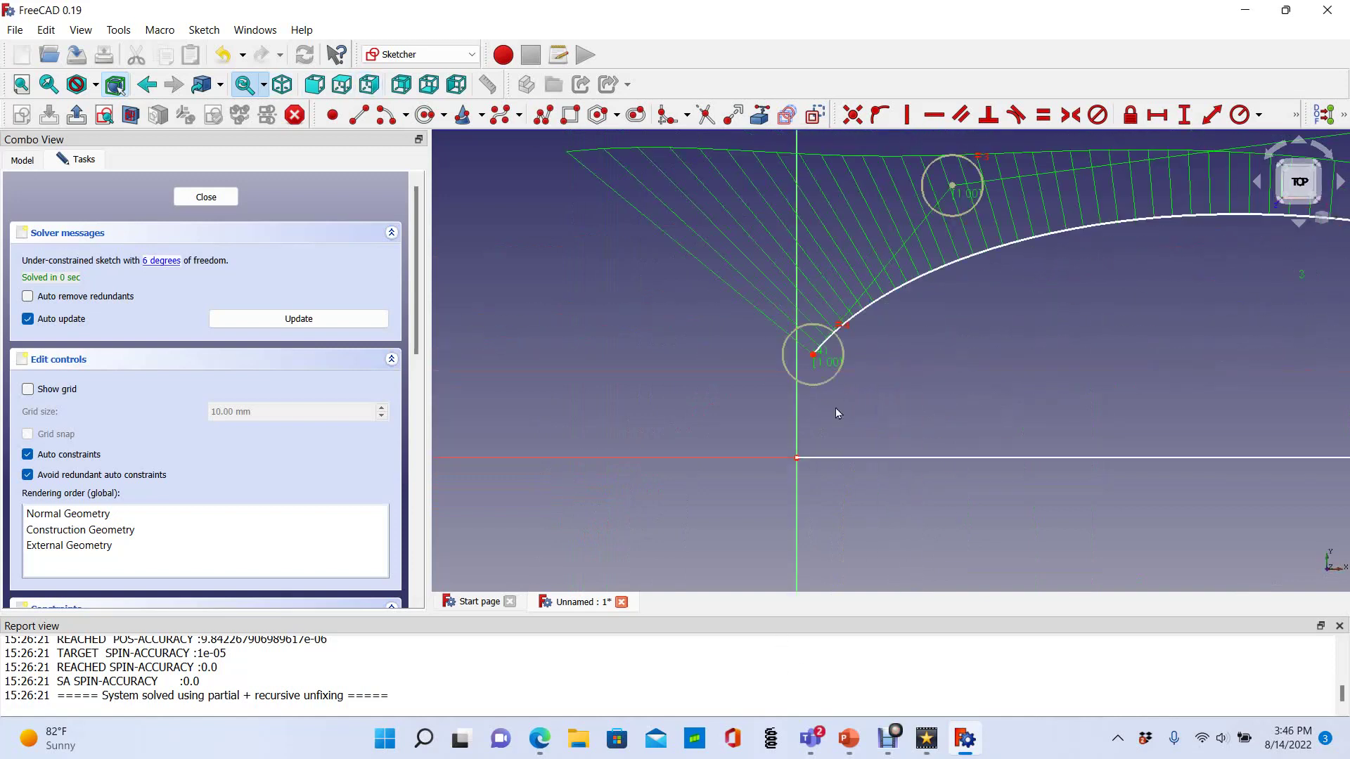
Make the B-spline's left end coincident with the point on the square's left edge.
click(771, 498)
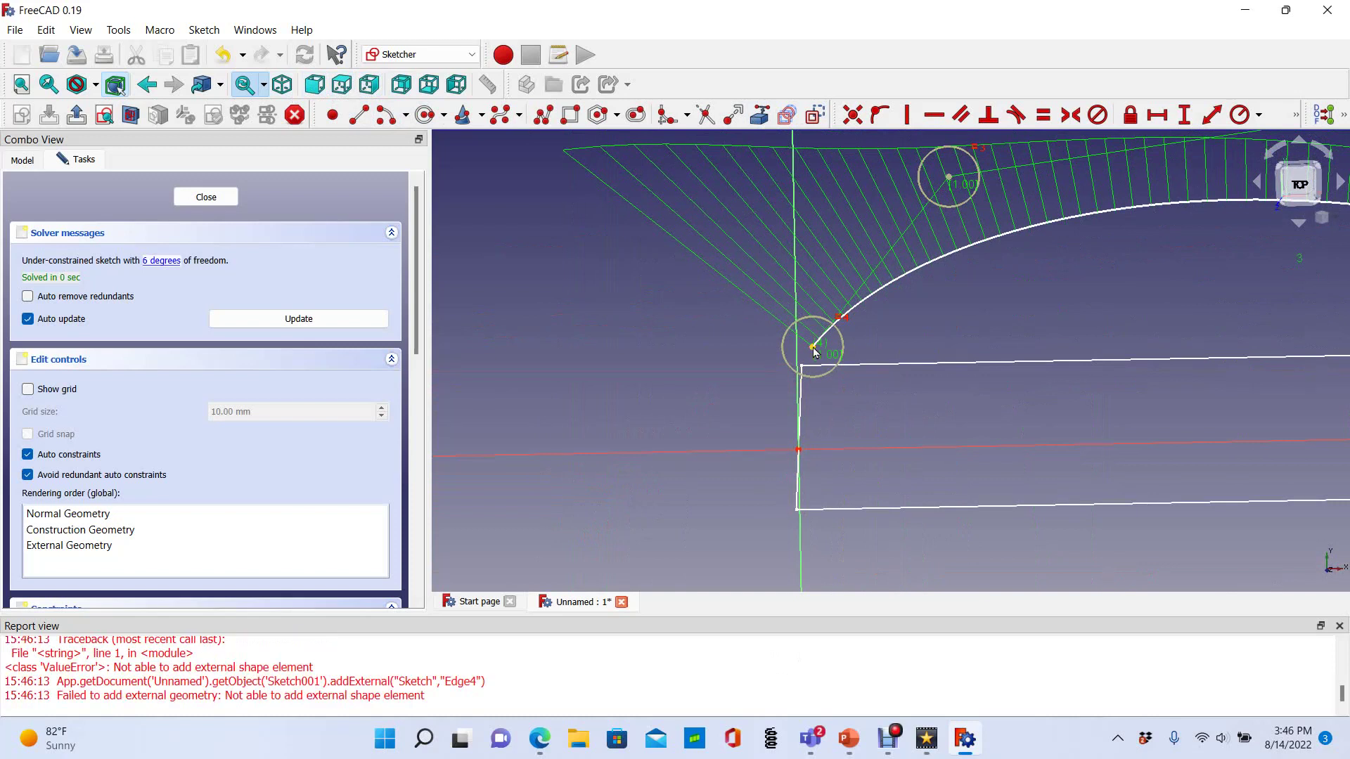
click(798, 451)
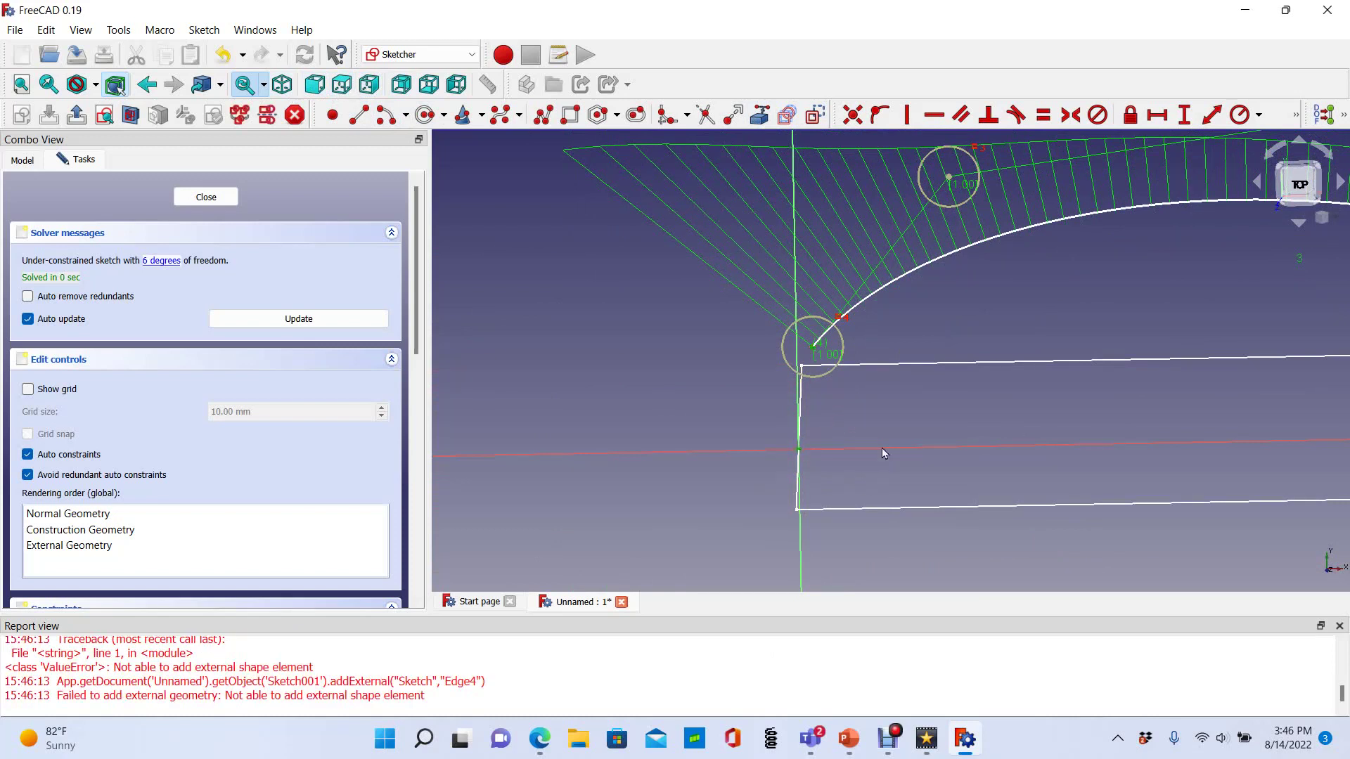
click(852, 114)
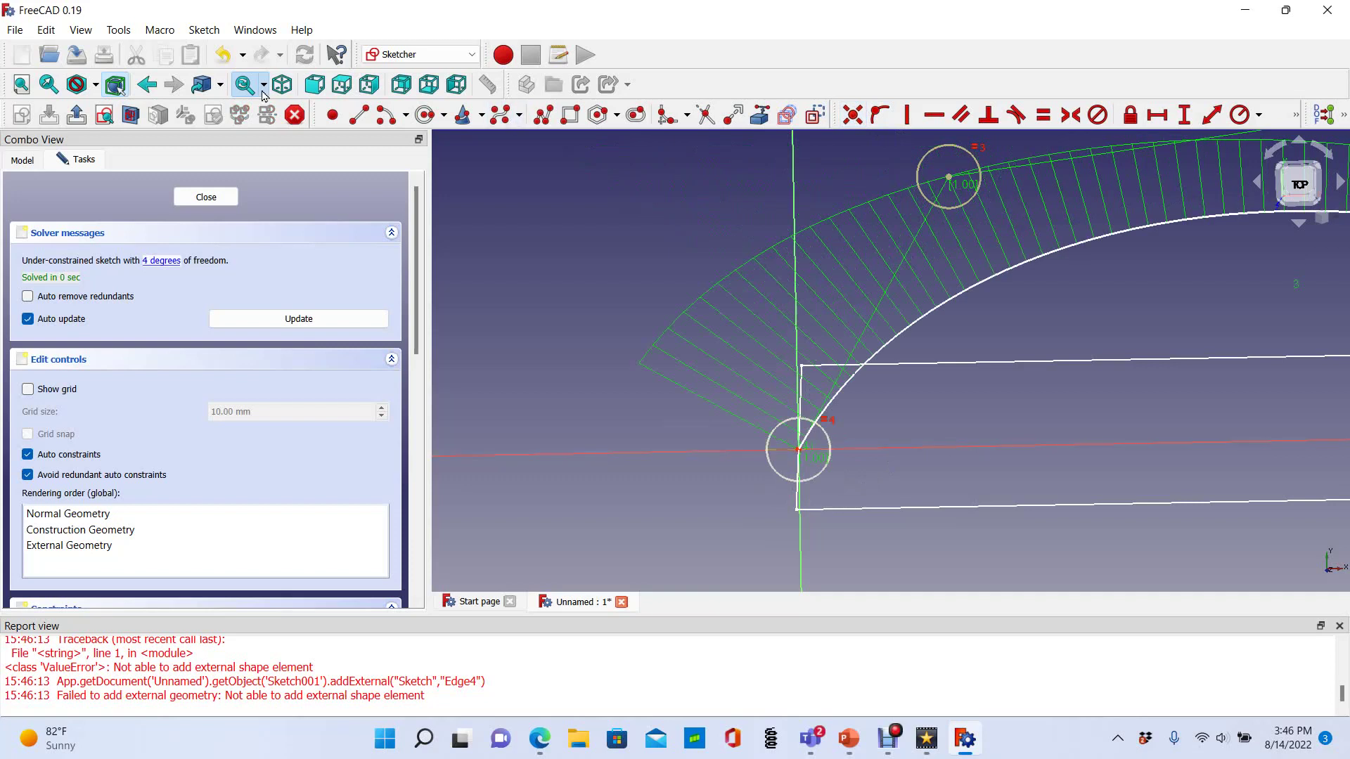
click(282, 85)
scroll(638, 163, down, 8)
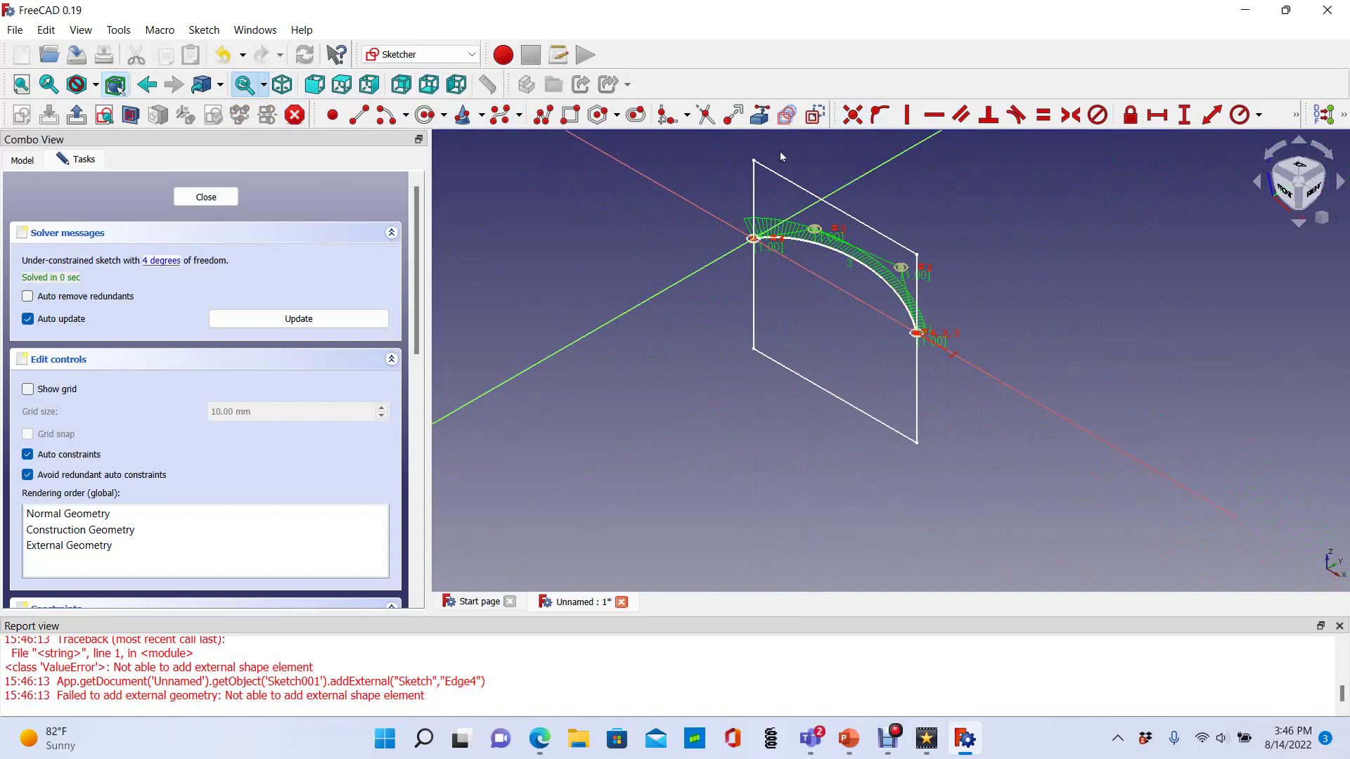
mouse_move(783, 241)
middle_down()
mouse_move(730, 311)
mouse_move(729, 382)
mouse_move(723, 363)
middle_up()
scroll(805, 267, up, 10)
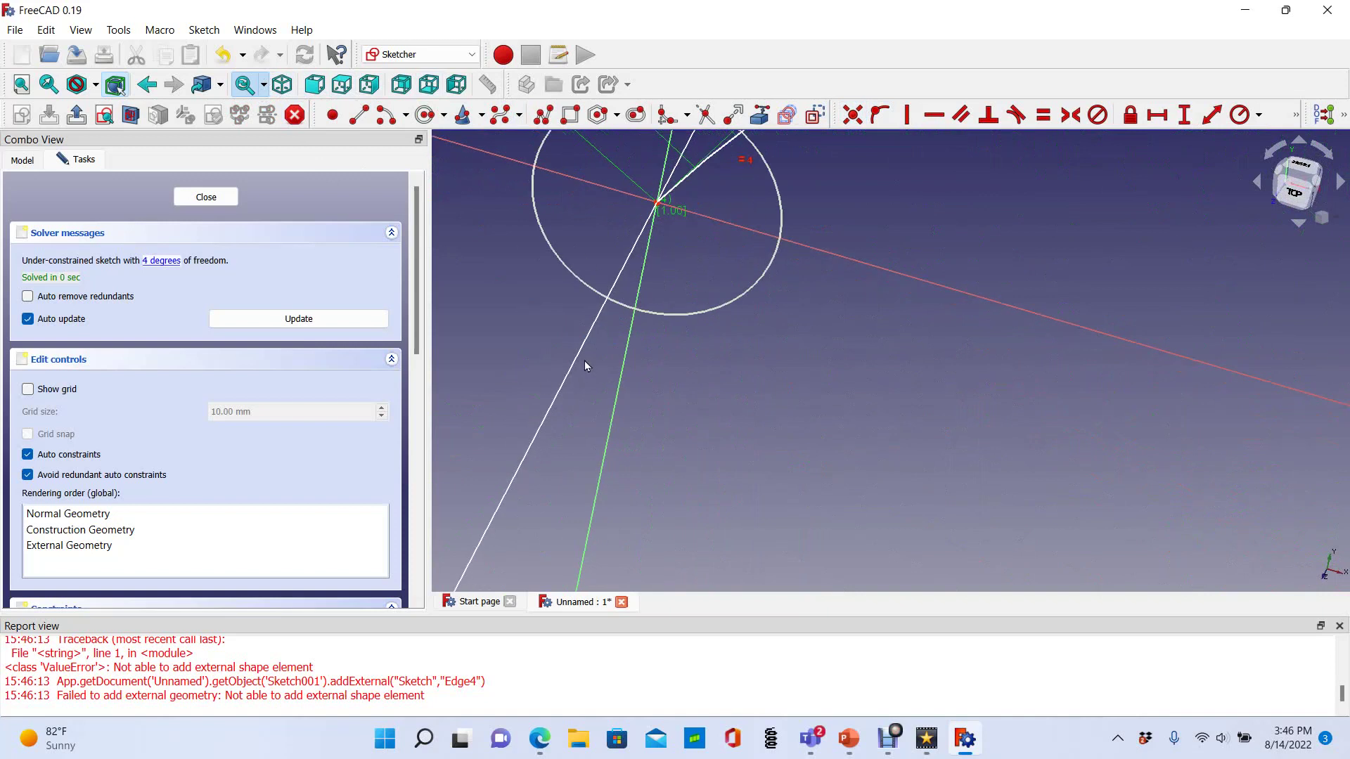
scroll(700, 307, down, 3)
scroll(701, 306, down, 5)
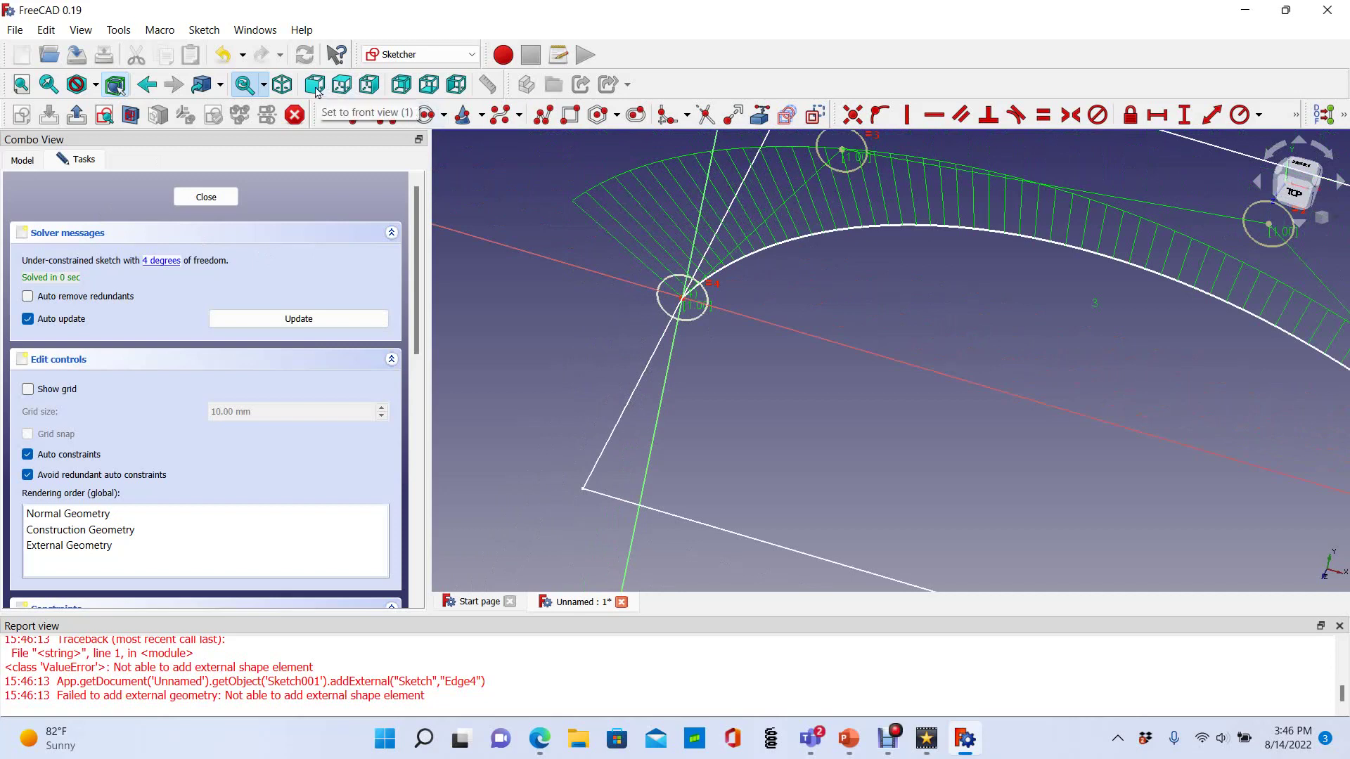
Show the Model tree with Body, Sketch and Sketch001, then zoom to inspect the curve's endpoints.
click(21, 159)
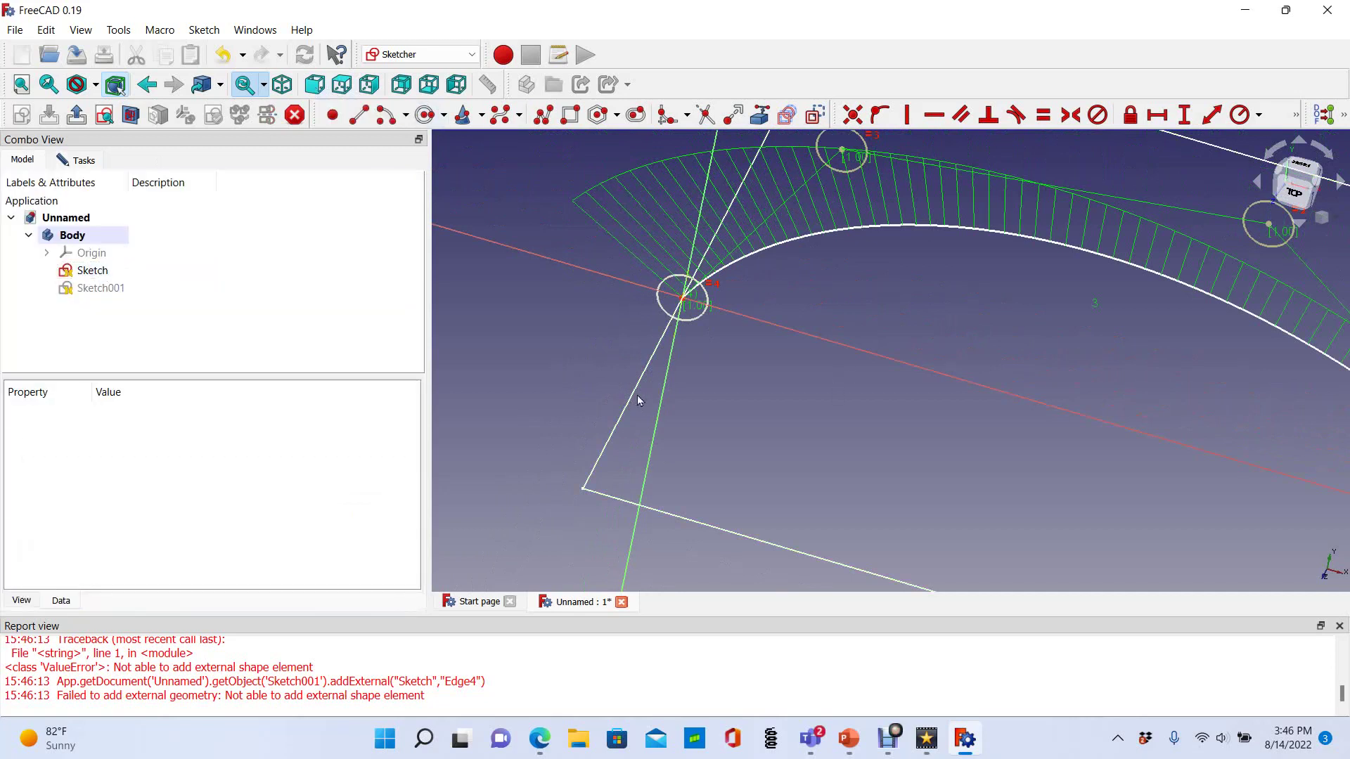
scroll(815, 320, down, 5)
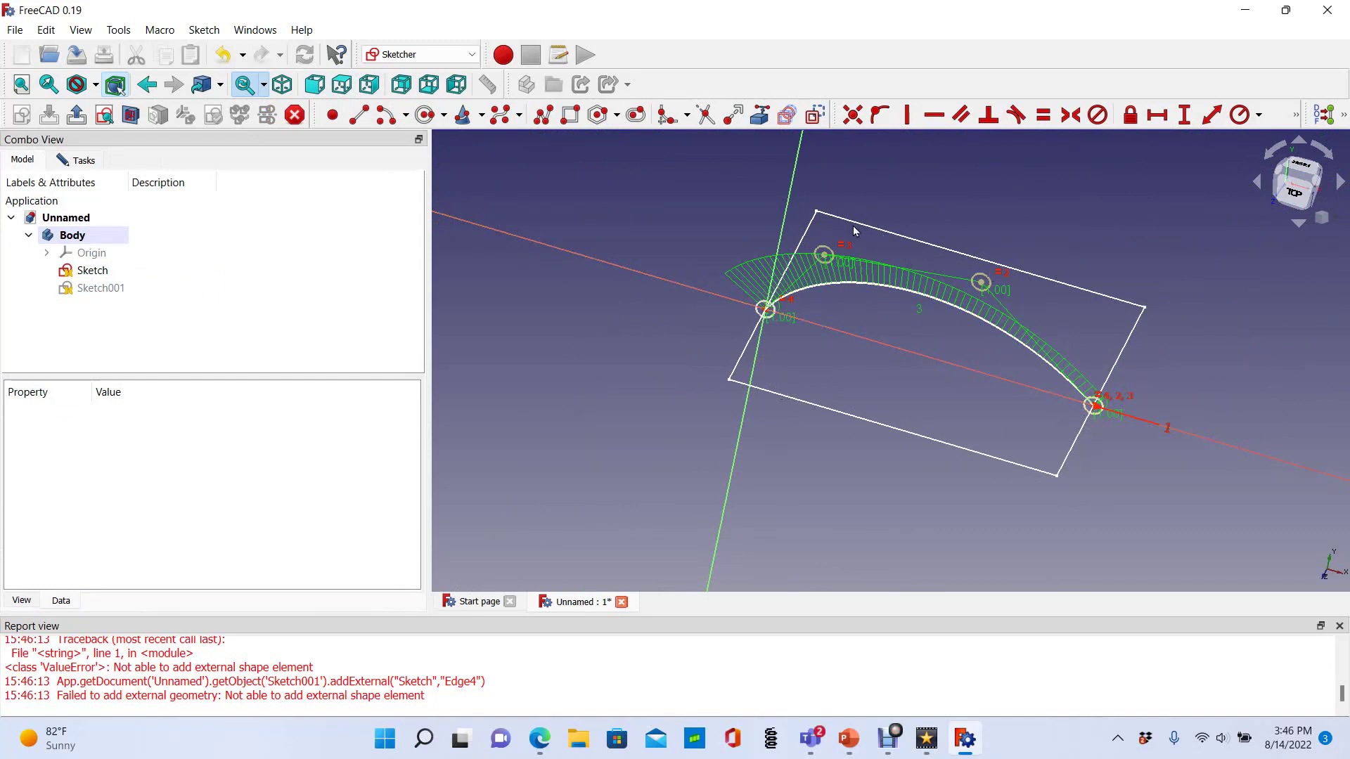
scroll(973, 368, down, 2)
scroll(1055, 391, up, 6)
scroll(1084, 408, up, 2)
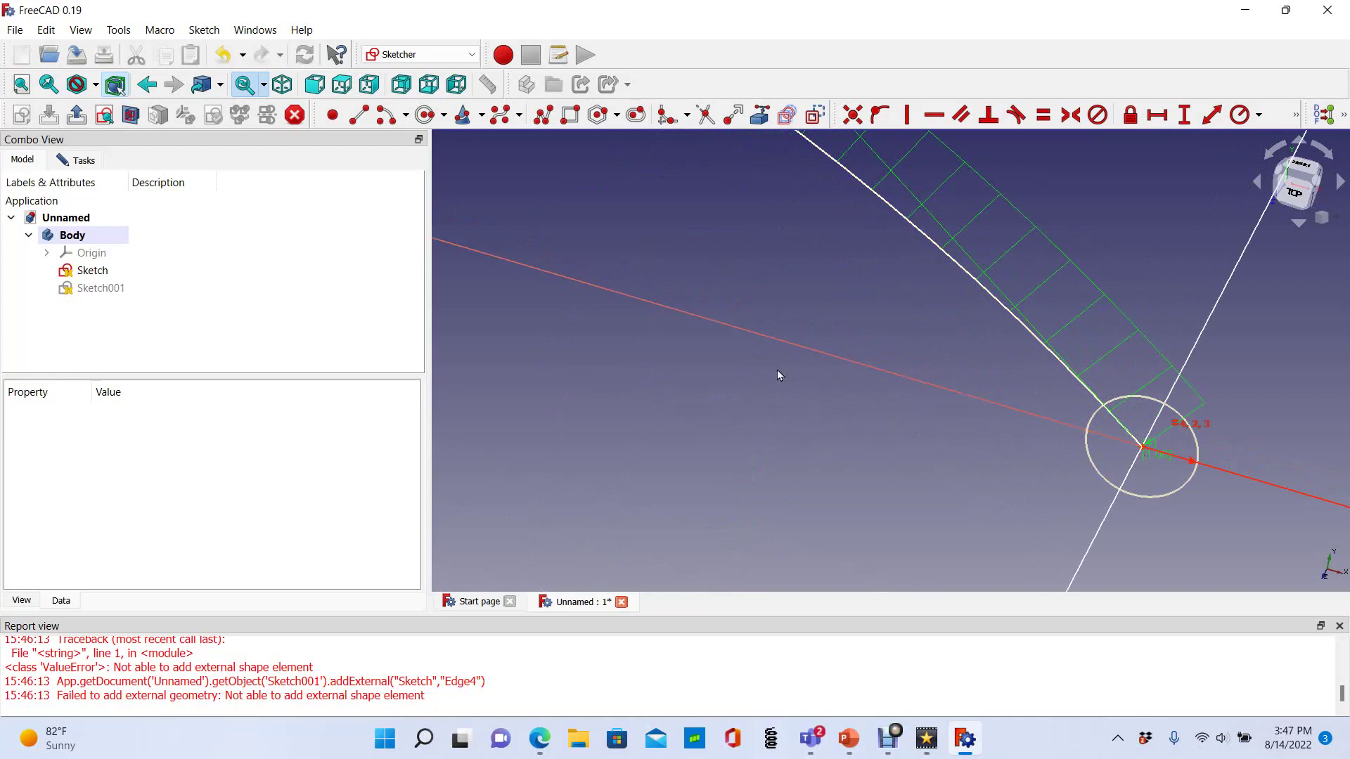
scroll(998, 364, down, 5)
scroll(1208, 419, down, 2)
scroll(832, 329, down, 1)
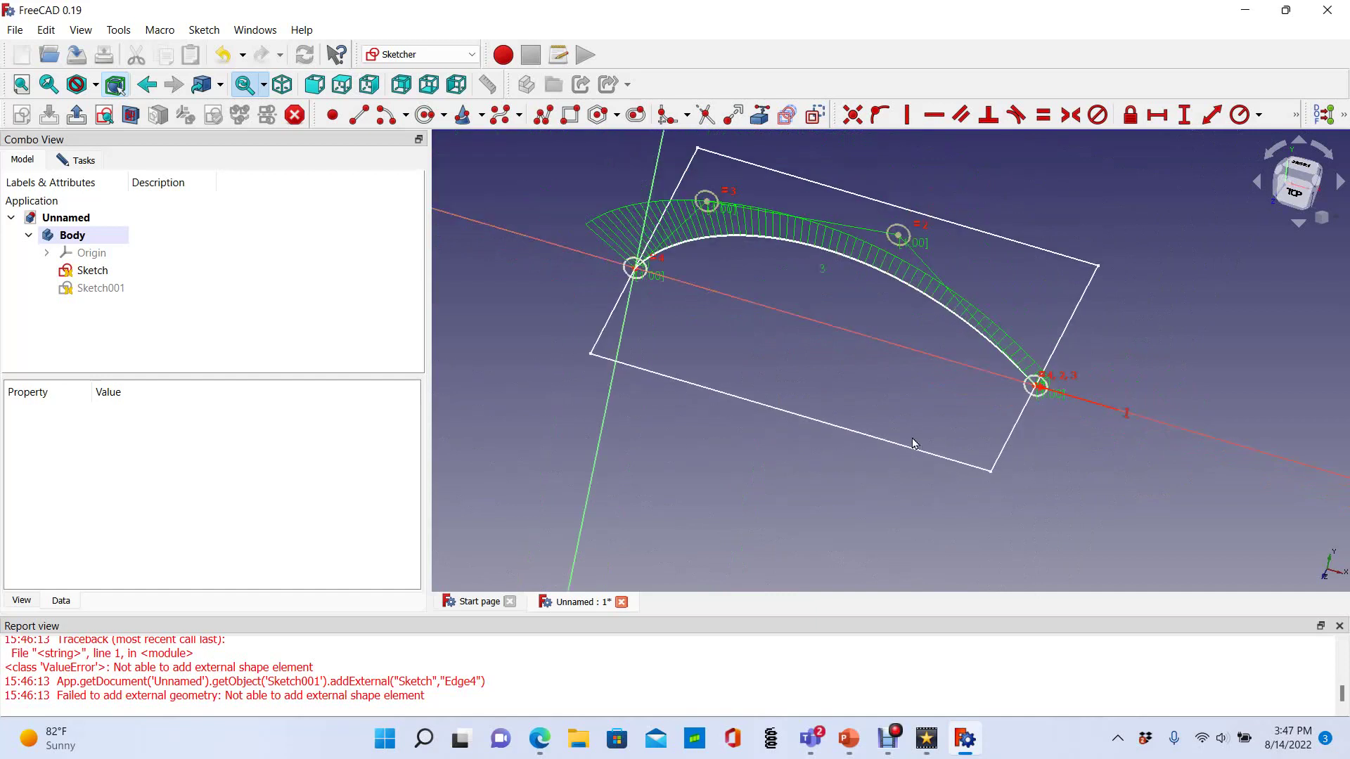